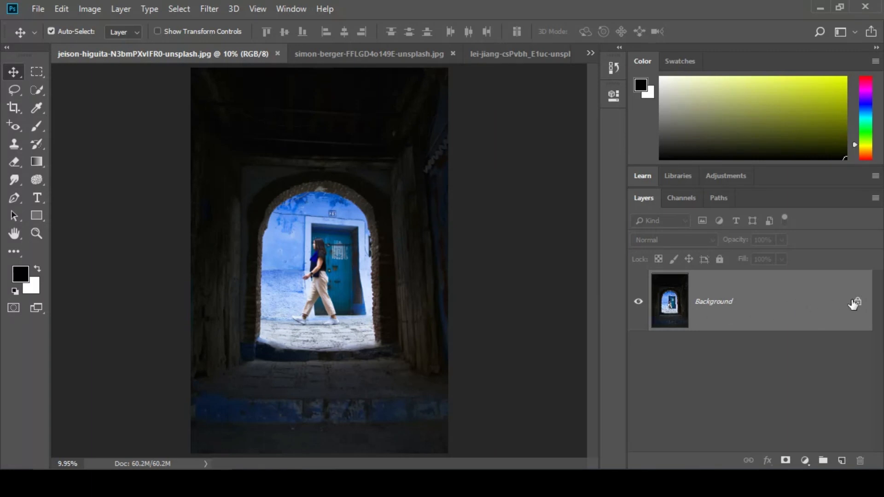
Unlock the Background layer and add a white layer mask to it.
left_click(855, 301)
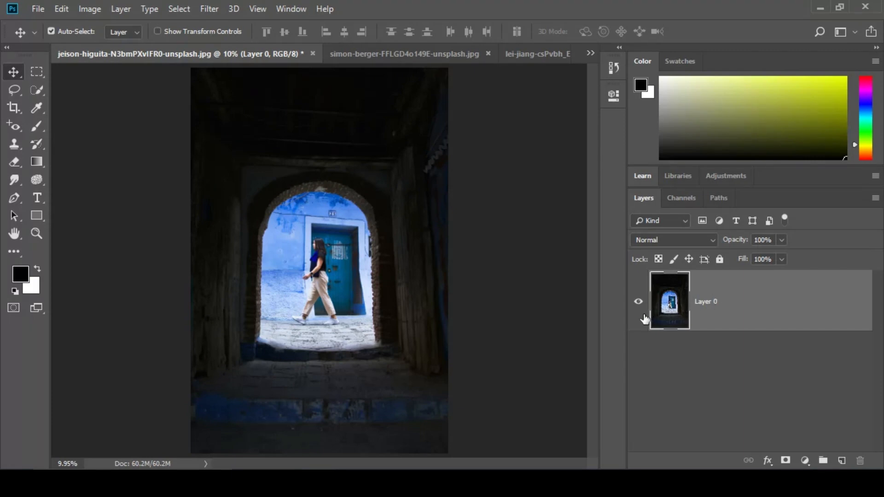
left_click(786, 460)
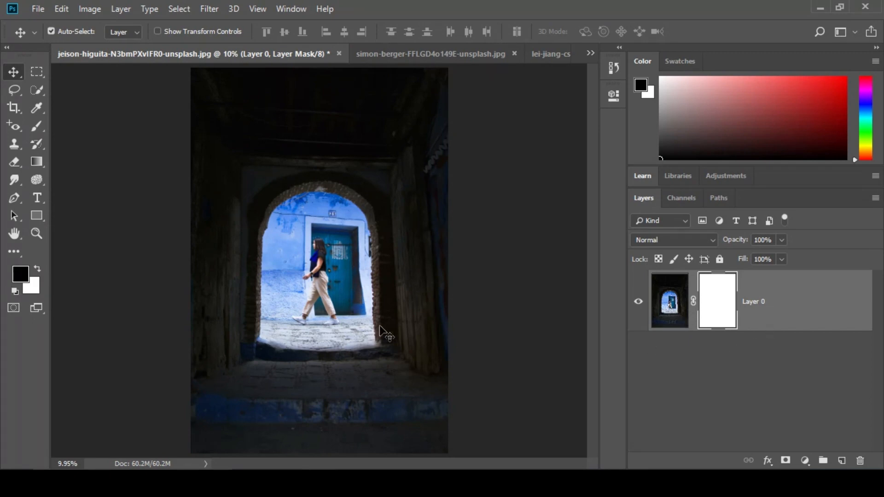
Paint black on the layer mask with a 1200 px brush to roughly hide the dark surroundings of the archway.
left_click(37, 128)
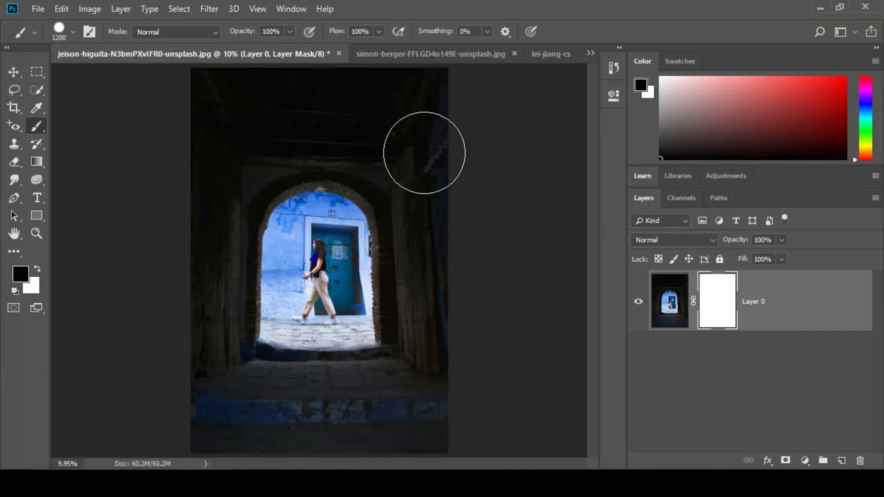
mouse_move(432, 152)
left_mouse_down()
mouse_move(321, 147)
mouse_move(207, 158)
left_mouse_up()
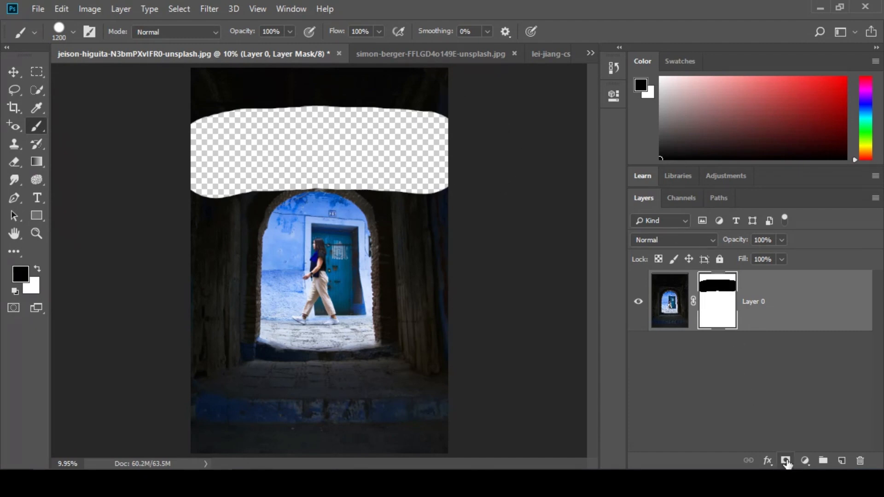
mouse_move(416, 144)
left_mouse_down()
mouse_move(444, 118)
mouse_move(203, 109)
mouse_move(204, 98)
mouse_move(442, 89)
mouse_move(438, 138)
mouse_move(466, 346)
mouse_move(453, 416)
mouse_move(223, 420)
mouse_move(499, 430)
mouse_move(238, 411)
mouse_move(194, 355)
mouse_move(213, 198)
mouse_move(223, 211)
mouse_move(204, 281)
mouse_move(211, 364)
mouse_move(230, 205)
mouse_move(275, 172)
mouse_move(351, 154)
mouse_move(406, 185)
mouse_move(430, 306)
mouse_move(414, 375)
mouse_move(402, 382)
left_mouse_up()
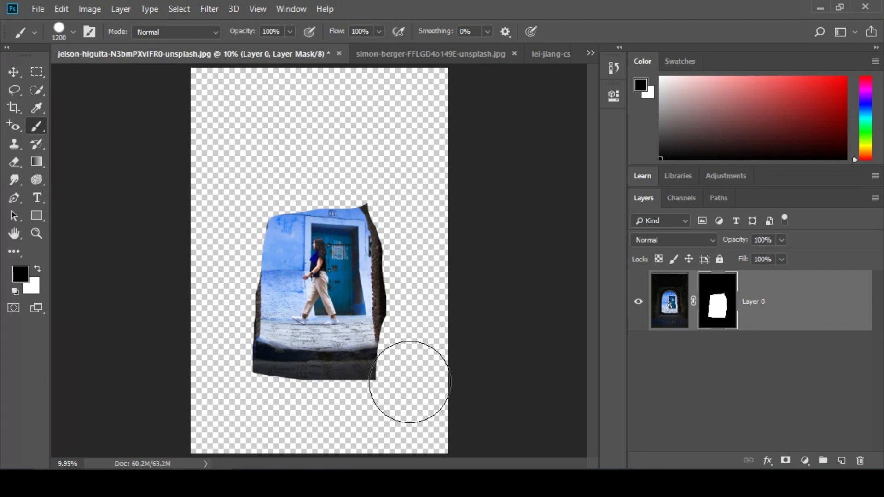
Undo the brush strokes on the mask and delete the layer mask without applying it.
key("ctrl+alt+z")
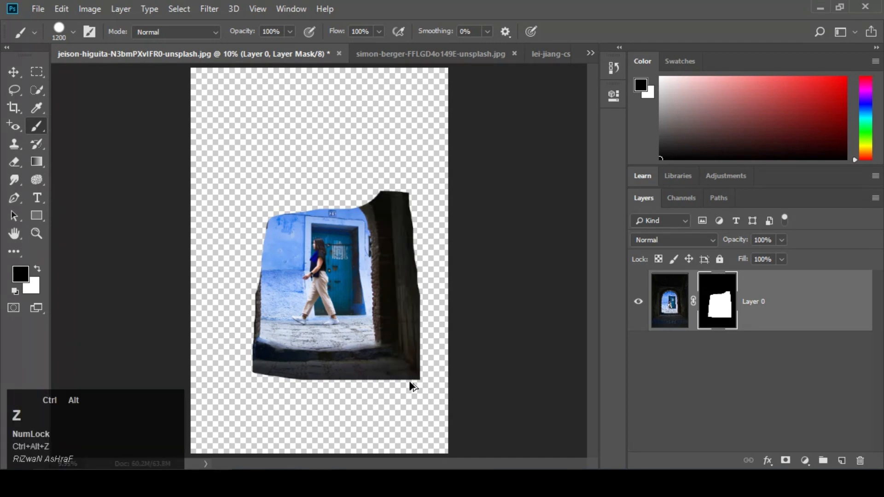
key("ctrl+alt+z")
key("ctrl+alt+z")
key("ctrl+alt+z")
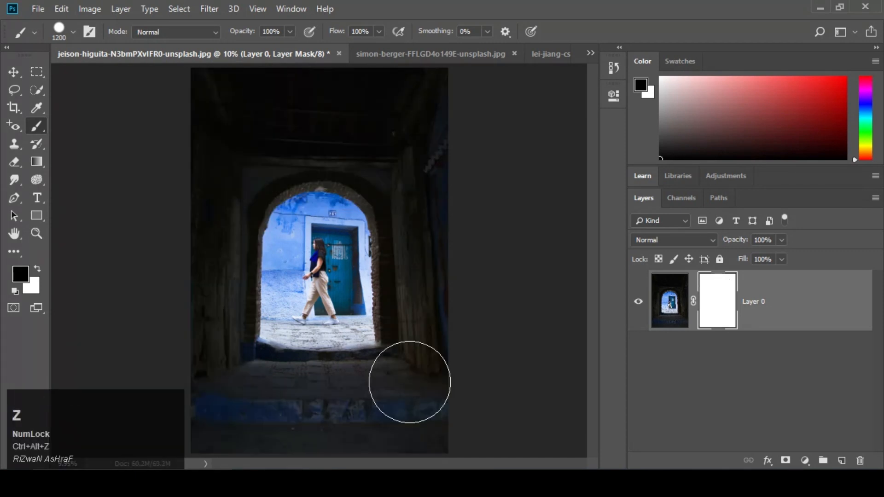
left_click_drag(726, 306, 860, 461)
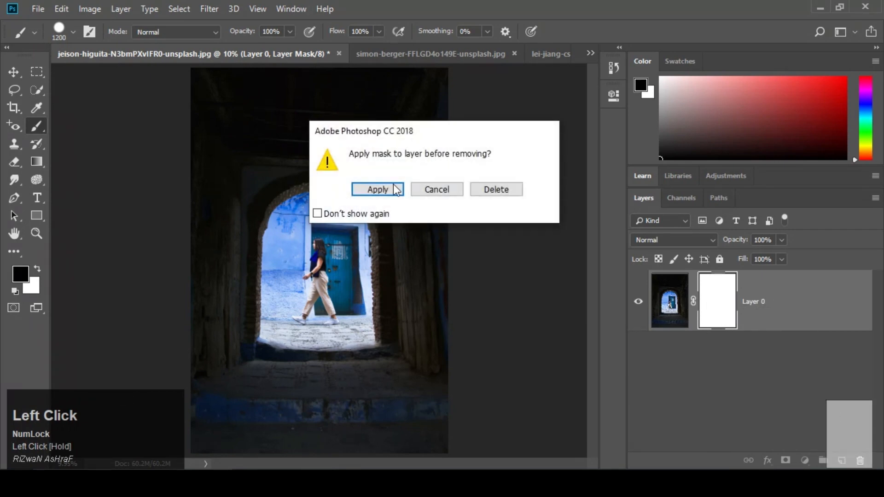
left_click(484, 189)
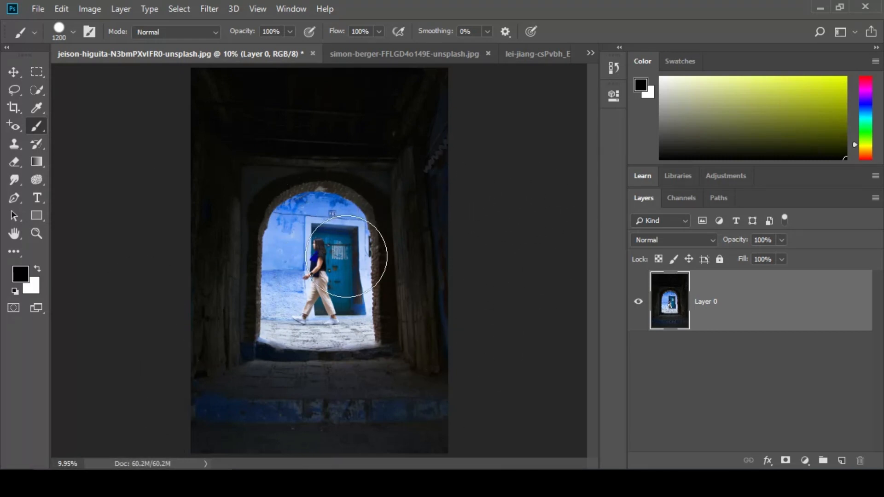
key("z")
left_click_drag(328, 232, 374, 276)
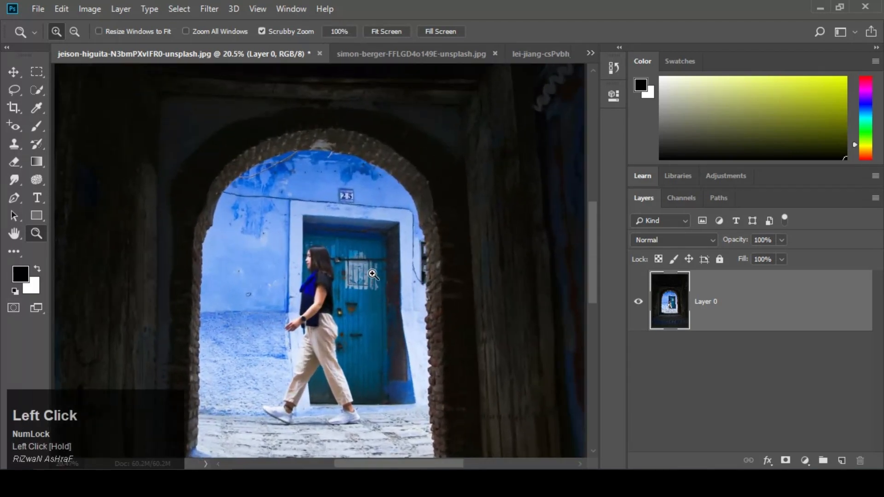
key("space")
left_click_drag(407, 301, 400, 248)
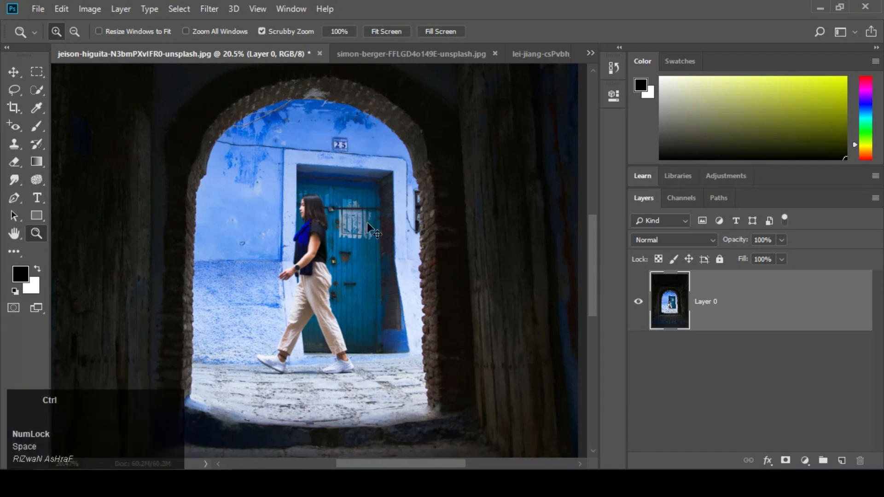
key("ctrl+0")
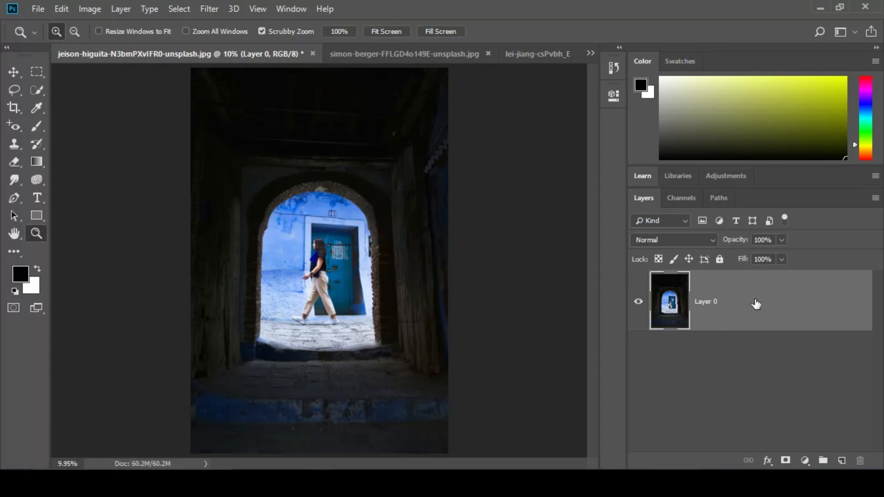
Add a new layer mask to Layer 0 and make the mask the active editing target.
left_click(786, 461)
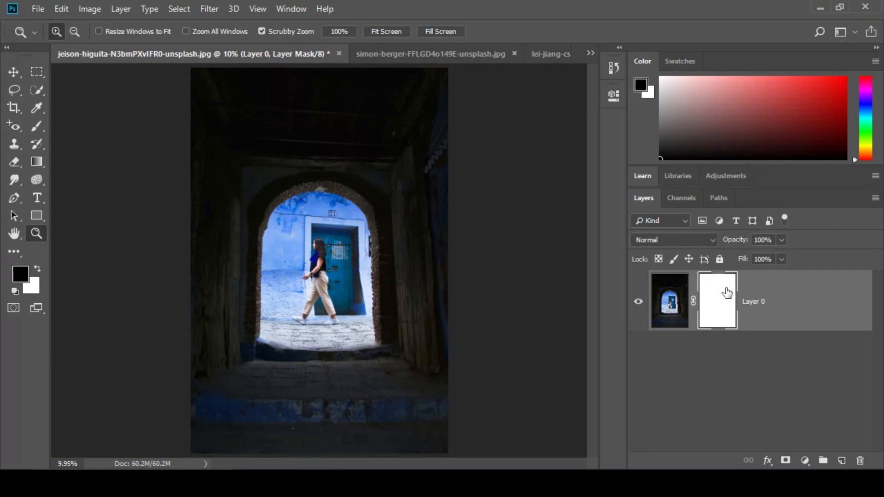
left_click(674, 308)
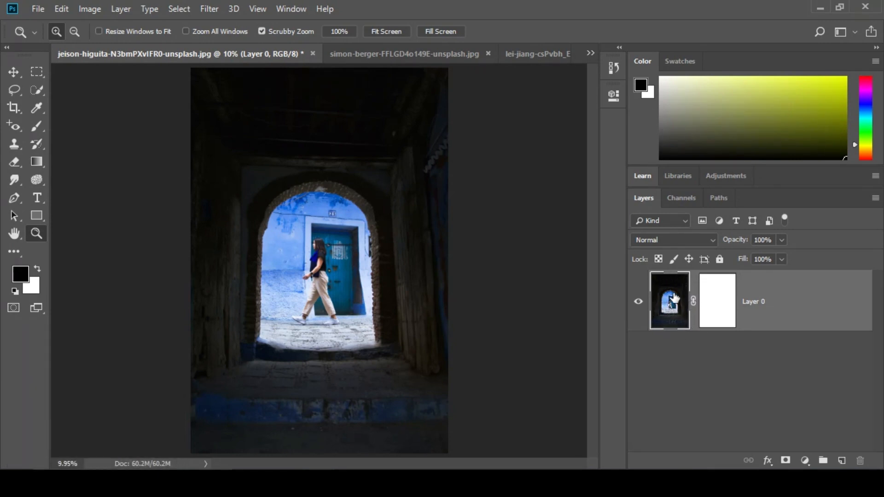
left_click(728, 295)
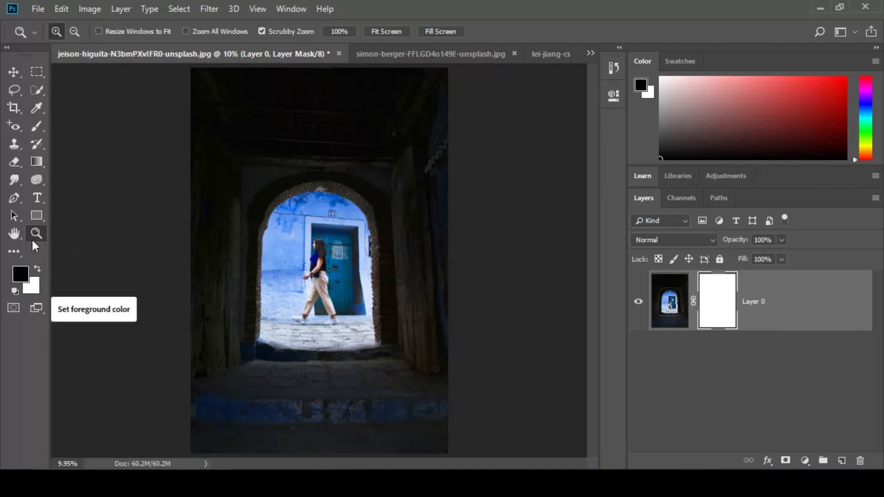
Paint black on the mask with a 400 px brush to hide the stone from the arch's top along its upper right curve.
left_click(37, 124)
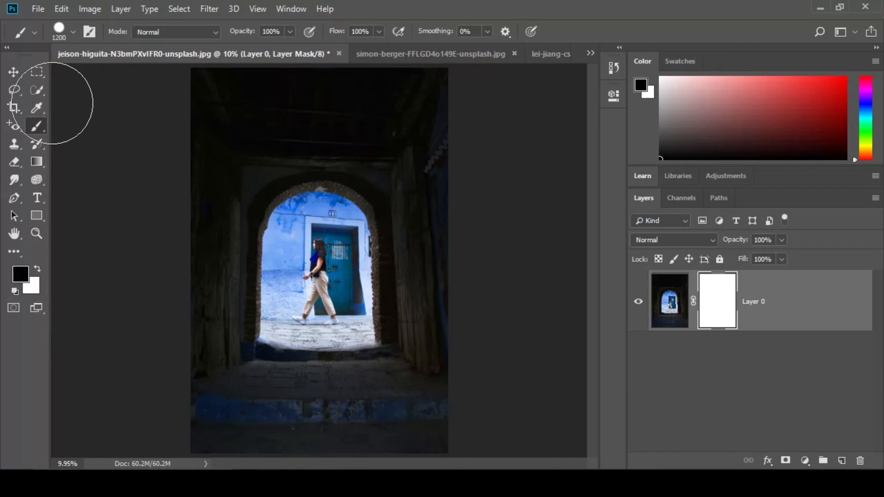
key("z")
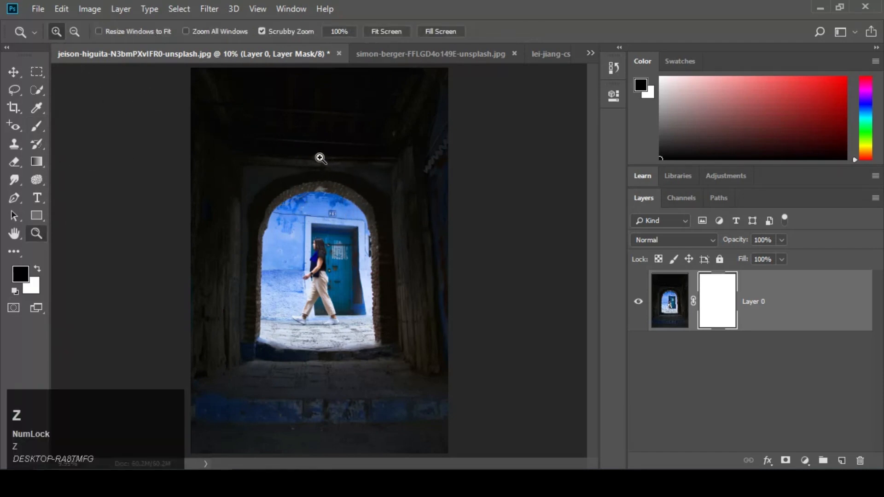
mouse_move(319, 158)
left_mouse_down()
mouse_move(387, 261)
mouse_move(380, 245)
left_mouse_up()
left_click(36, 126)
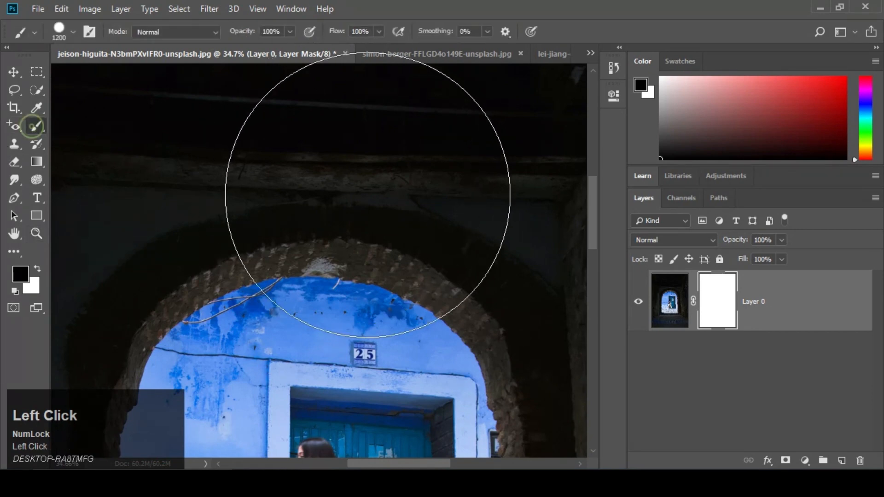
key("bracketleft")
key("bracketleft")
key("bracketleft")
key("bracketleft")
key("bracketleft")
key("bracketleft")
key("bracketleft")
key("bracketleft")
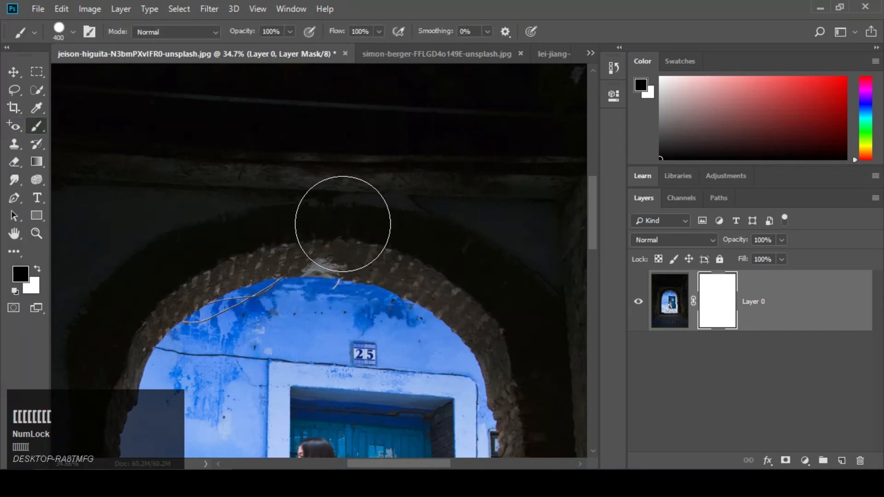
mouse_move(343, 224)
left_mouse_down()
mouse_move(408, 239)
mouse_move(507, 310)
mouse_move(523, 306)
mouse_move(381, 184)
mouse_move(422, 238)
left_mouse_up()
Continue masking out the stone down the archway's right side to the corner at the floor.
key("space")
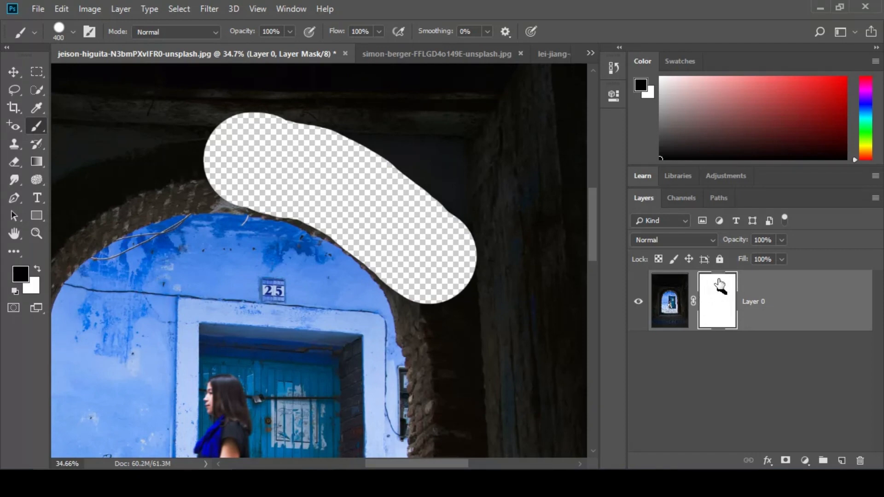
mouse_move(420, 244)
left_mouse_down()
mouse_move(449, 307)
mouse_move(466, 389)
left_mouse_up()
mouse_move(463, 315)
left_mouse_down()
mouse_move(416, 184)
mouse_move(396, 203)
mouse_move(402, 262)
mouse_move(391, 382)
mouse_move(388, 204)
mouse_move(374, 126)
mouse_move(361, 120)
left_mouse_up()
key("space")
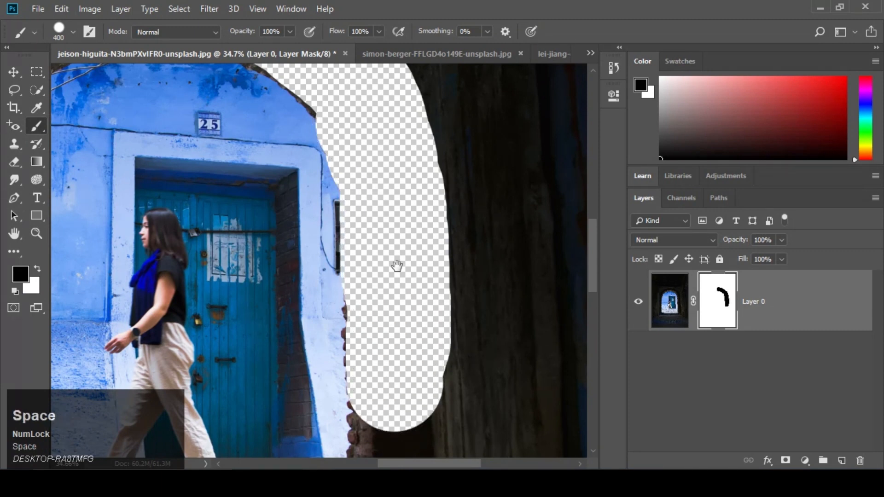
left_click_drag(397, 267, 356, 57)
mouse_move(356, 184)
left_mouse_down()
mouse_move(364, 381)
mouse_move(422, 413)
mouse_move(447, 401)
left_mouse_up()
Mask out the step below the archway and its left side, closing the black outline back at the arch's top.
key("space")
mouse_move(382, 342)
left_mouse_down()
mouse_move(420, 311)
mouse_move(572, 282)
left_mouse_up()
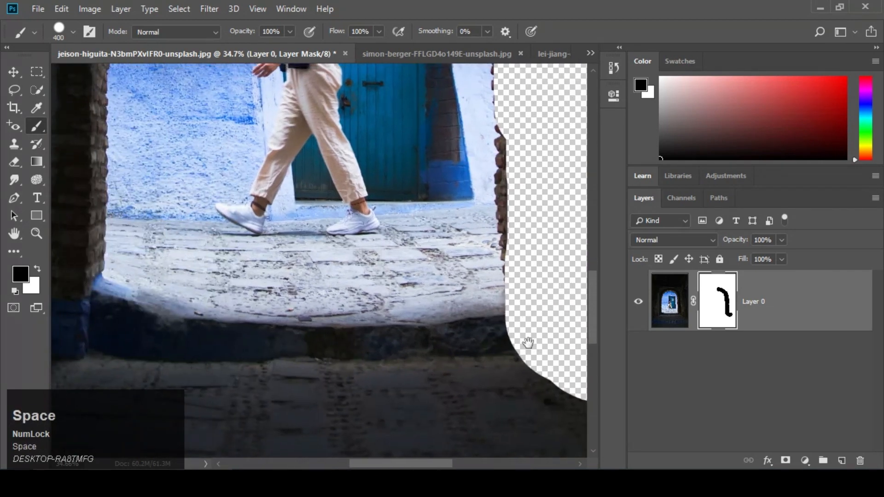
mouse_move(524, 354)
left_mouse_down()
mouse_move(363, 370)
mouse_move(267, 366)
mouse_move(189, 357)
mouse_move(76, 304)
mouse_move(543, 424)
mouse_move(470, 408)
mouse_move(428, 365)
mouse_move(434, 173)
mouse_move(448, 161)
mouse_move(352, 409)
mouse_move(336, 296)
mouse_move(351, 233)
mouse_move(385, 183)
mouse_move(404, 109)
mouse_move(495, 87)
left_mouse_up()
key("space")
key("space")
key("space")
mouse_move(497, 85)
left_mouse_down()
mouse_move(295, 223)
mouse_move(326, 203)
mouse_move(469, 197)
left_mouse_up()
Enlarge the brush to 1200 px and hide all the remaining dark surroundings outside the archway outline on the mask.
key("ctrl+0")
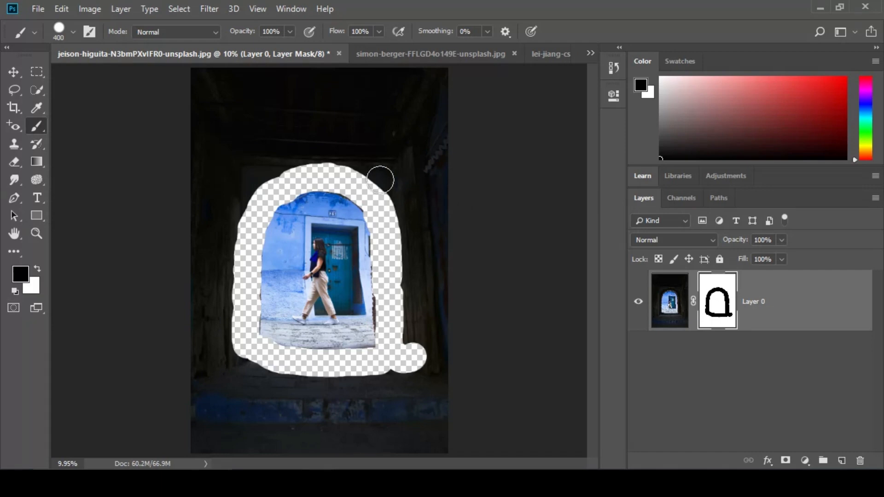
key("bracketright")
key("bracketright")
key("bracketright")
key("bracketright")
key("bracketright")
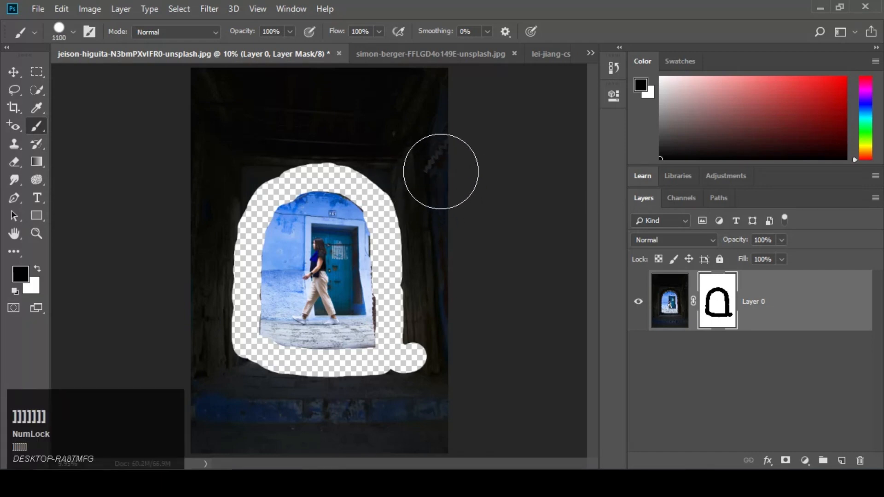
mouse_move(438, 118)
left_mouse_down()
mouse_move(174, 115)
mouse_move(314, 96)
mouse_move(480, 94)
mouse_move(287, 104)
mouse_move(103, 135)
mouse_move(497, 142)
mouse_move(407, 154)
mouse_move(427, 219)
mouse_move(431, 413)
mouse_move(390, 426)
mouse_move(206, 428)
mouse_move(442, 452)
mouse_move(145, 401)
mouse_move(342, 414)
mouse_move(399, 406)
mouse_move(281, 401)
mouse_move(199, 378)
mouse_move(202, 211)
mouse_move(237, 167)
mouse_move(191, 291)
mouse_move(220, 354)
mouse_move(328, 395)
mouse_move(475, 397)
left_mouse_up()
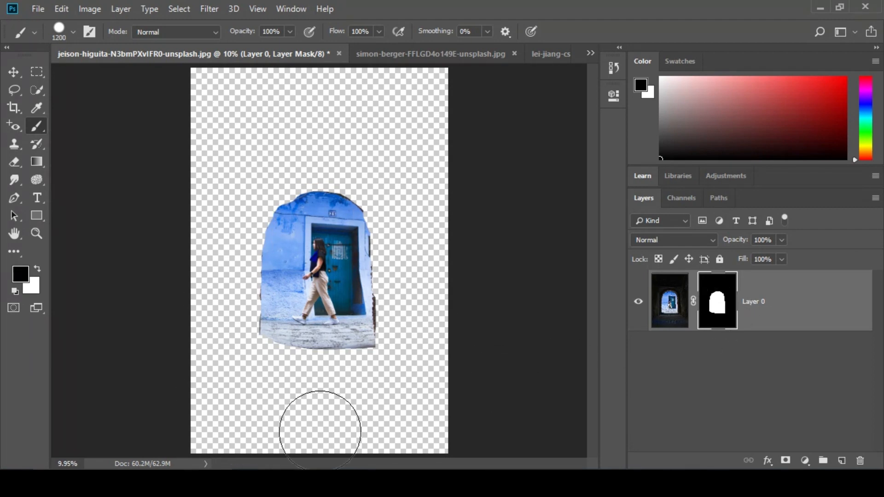
Switch the foreground color to white and paint over the whole mask to reveal the full photo.
left_click(38, 268)
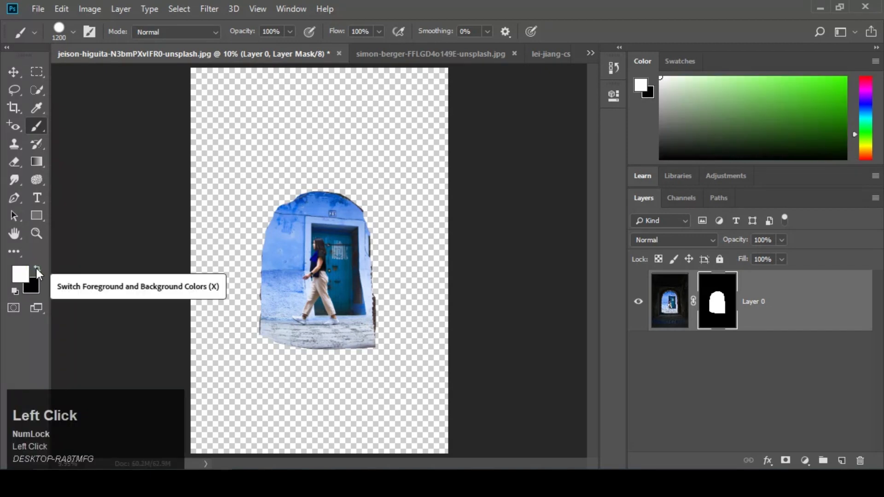
mouse_move(460, 133)
left_mouse_down()
mouse_move(115, 162)
mouse_move(463, 95)
mouse_move(170, 88)
mouse_move(447, 153)
mouse_move(119, 199)
mouse_move(430, 267)
mouse_move(241, 280)
mouse_move(433, 355)
mouse_move(199, 382)
mouse_move(447, 355)
mouse_move(446, 389)
mouse_move(223, 424)
mouse_move(594, 395)
left_mouse_up()
mouse_move(136, 336)
left_mouse_down()
mouse_move(377, 103)
mouse_move(300, 395)
mouse_move(528, 266)
left_mouse_up()
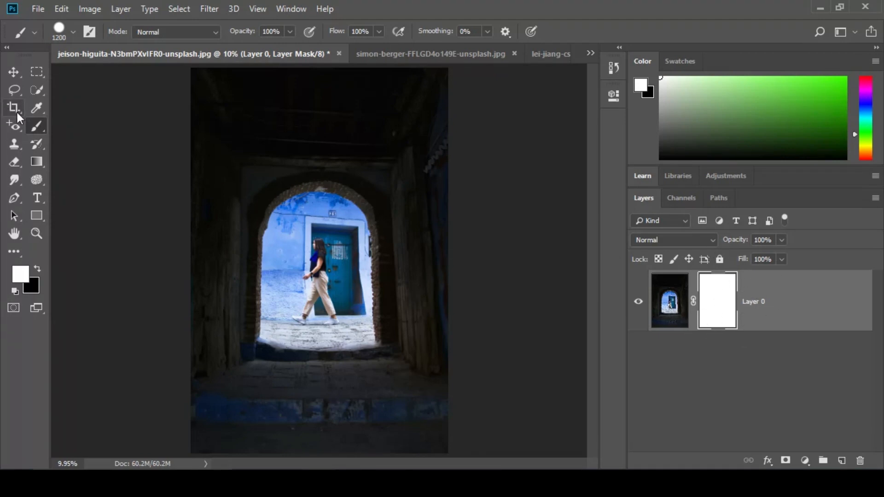
Switch the foreground color to black and paint over the whole mask to hide the entire photo.
left_click(37, 268)
mouse_move(175, 117)
left_mouse_down()
mouse_move(408, 123)
mouse_move(355, 56)
mouse_move(484, 176)
mouse_move(414, 189)
mouse_move(128, 109)
mouse_move(198, 89)
mouse_move(402, 218)
mouse_move(525, 244)
left_mouse_up()
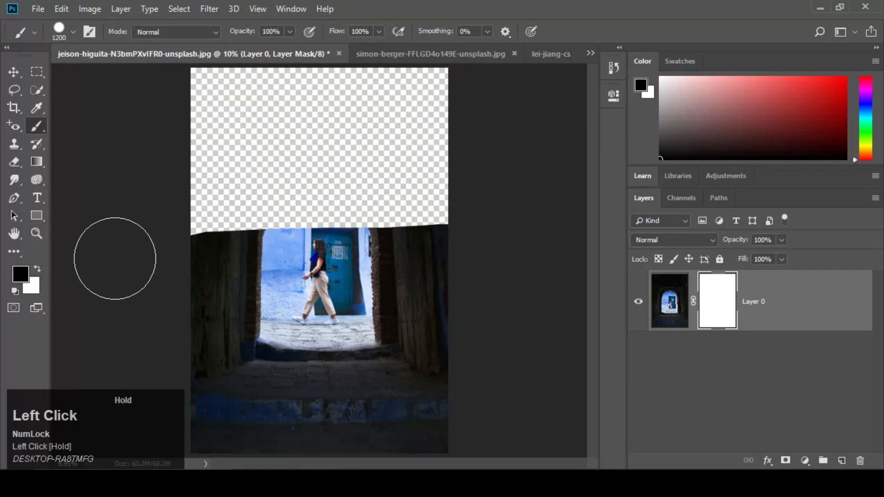
mouse_move(115, 258)
left_mouse_down()
mouse_move(484, 276)
mouse_move(404, 242)
mouse_move(450, 269)
mouse_move(294, 262)
mouse_move(309, 274)
mouse_move(217, 326)
mouse_move(422, 358)
mouse_move(145, 379)
mouse_move(252, 408)
mouse_move(515, 412)
mouse_move(288, 433)
mouse_move(188, 431)
mouse_move(496, 440)
left_mouse_up()
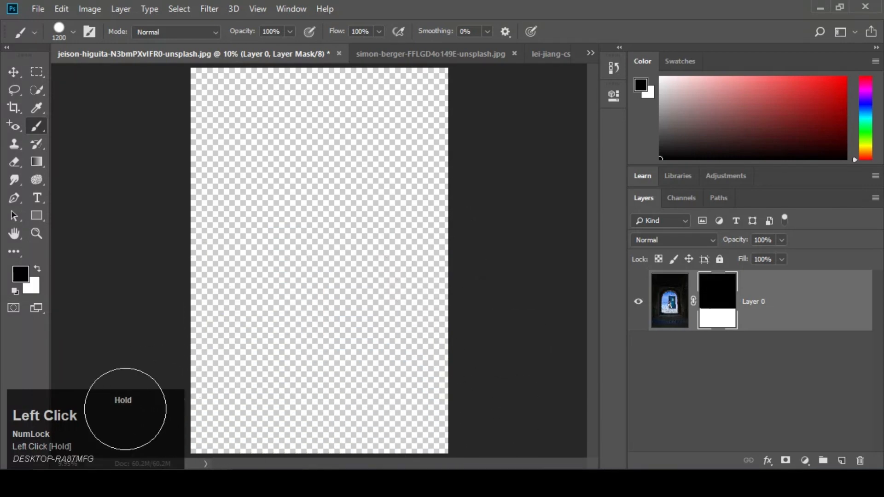
left_click_drag(125, 409, 549, 166)
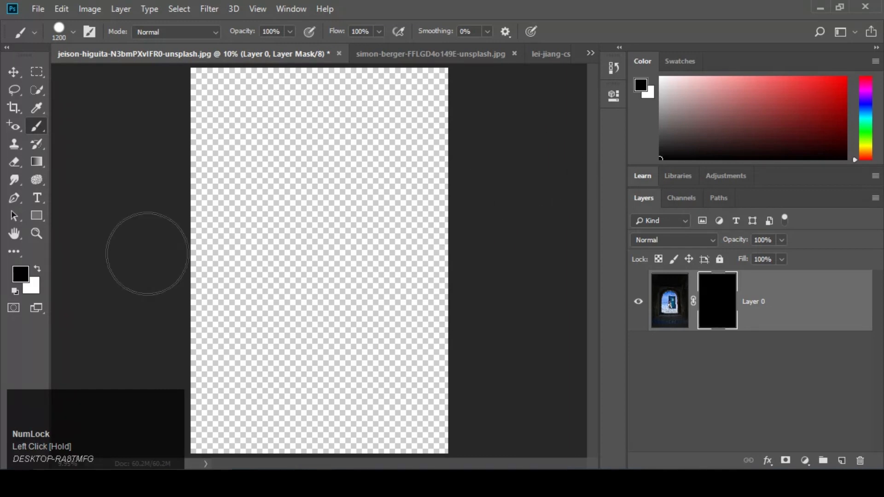
Swap the foreground back to white and repaint the black mask until the entire photo shows.
left_click(39, 271)
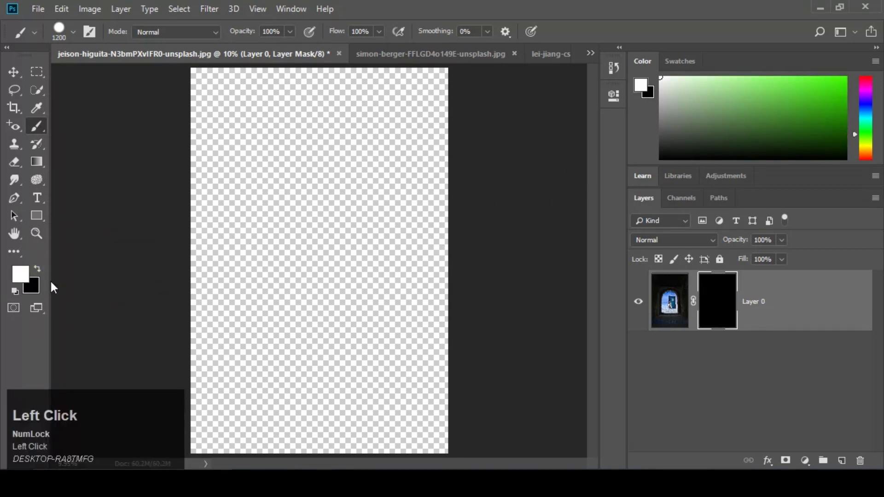
mouse_move(353, 236)
left_mouse_down()
mouse_move(312, 247)
mouse_move(280, 300)
mouse_move(388, 286)
mouse_move(384, 217)
mouse_move(258, 216)
mouse_move(367, 152)
mouse_move(303, 133)
mouse_move(342, 196)
mouse_move(379, 161)
mouse_move(374, 148)
mouse_move(347, 147)
left_mouse_up()
mouse_move(394, 218)
left_mouse_down()
mouse_move(395, 351)
mouse_move(389, 144)
mouse_move(444, 89)
mouse_move(162, 142)
mouse_move(197, 316)
mouse_move(532, 385)
mouse_move(438, 108)
mouse_move(448, 449)
mouse_move(237, 424)
mouse_move(168, 276)
mouse_move(357, 98)
mouse_move(253, 266)
mouse_move(247, 336)
left_mouse_up()
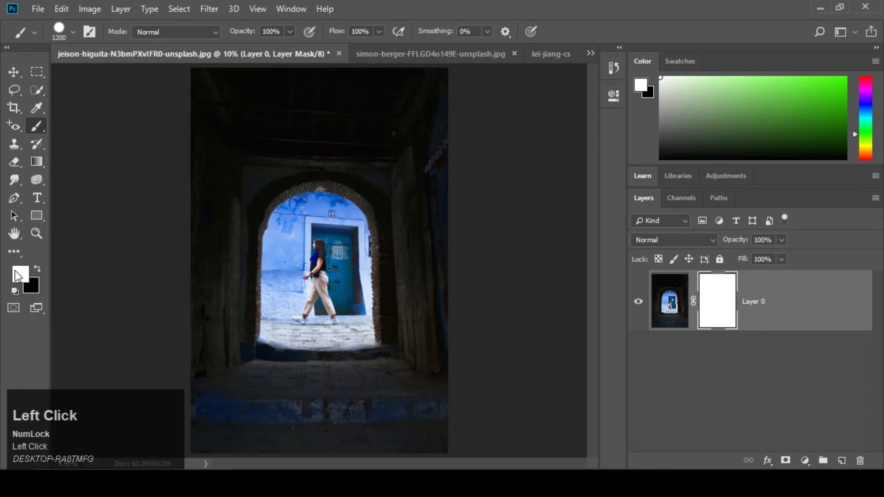
Set the foreground color to a medium tone and paint it on the mask to make the photo's lower part semi-transparent.
left_click(19, 275)
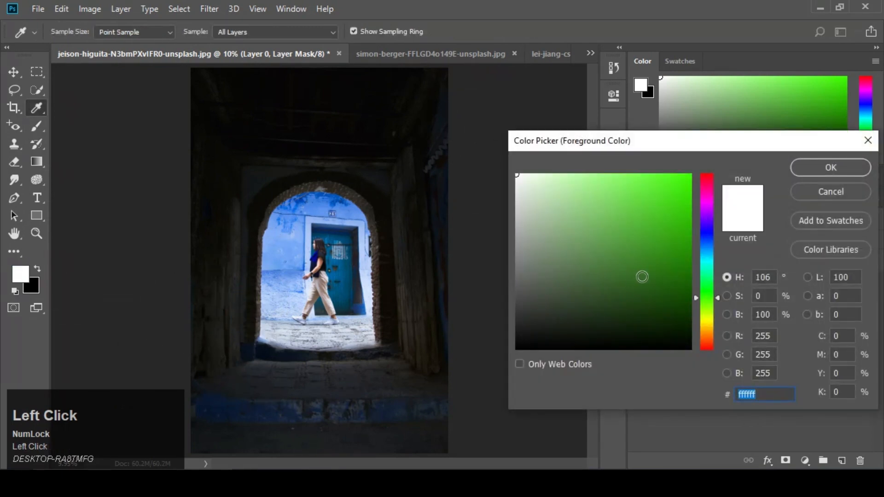
left_click(653, 266)
left_click(849, 167)
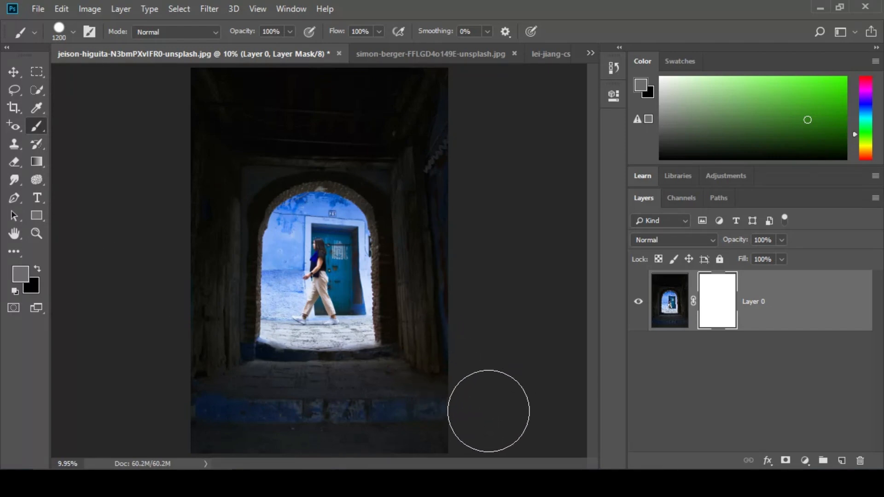
left_click_drag(489, 411, 200, 419)
mouse_move(249, 397)
left_mouse_down()
mouse_move(483, 365)
mouse_move(351, 349)
mouse_move(161, 353)
mouse_move(333, 369)
left_mouse_up()
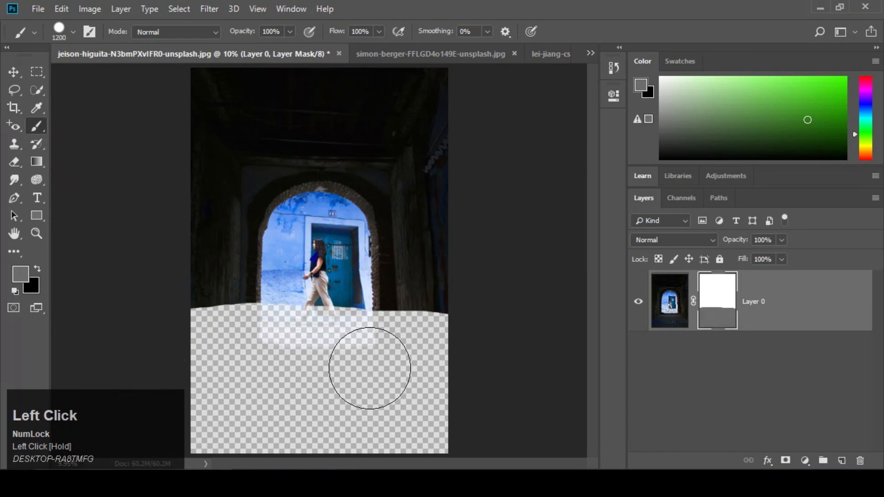
Paint gray over the rest of the mask to make the entire photo semi-transparent, and undo the gray painting.
mouse_move(449, 433)
left_mouse_down()
mouse_move(159, 417)
mouse_move(349, 330)
mouse_move(452, 312)
mouse_move(313, 284)
mouse_move(215, 285)
mouse_move(167, 272)
mouse_move(492, 198)
mouse_move(538, 199)
mouse_move(192, 198)
mouse_move(208, 186)
mouse_move(524, 119)
mouse_move(182, 105)
mouse_move(489, 103)
mouse_move(351, 88)
left_mouse_up()
left_click_drag(124, 131, 127, 132)
key("z")
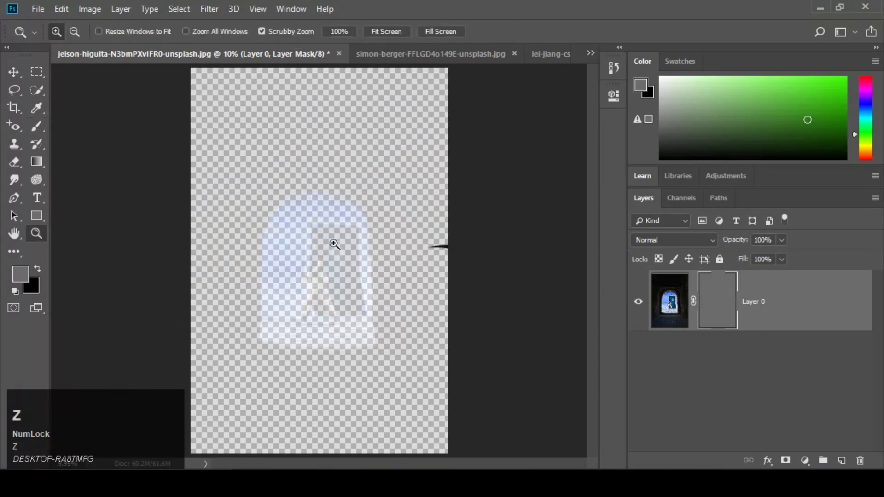
mouse_move(333, 243)
left_mouse_down()
mouse_move(372, 286)
mouse_move(376, 263)
mouse_move(346, 253)
left_mouse_up()
key("space")
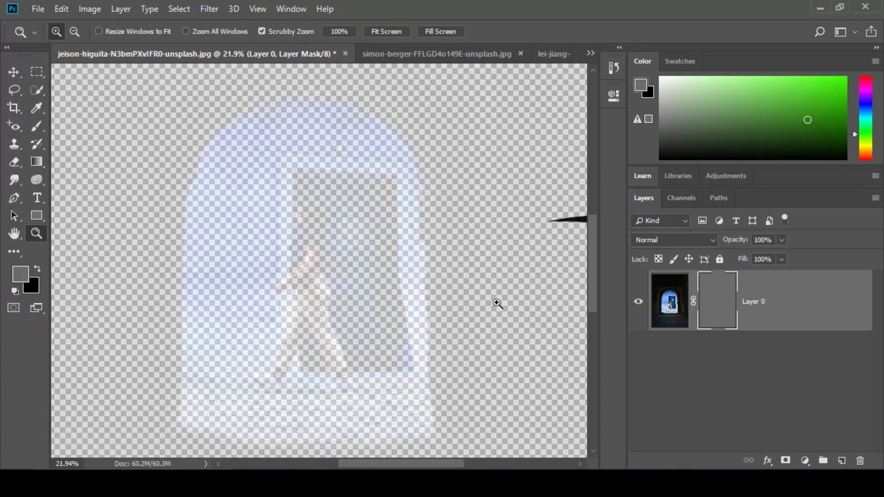
key("ctrl+0")
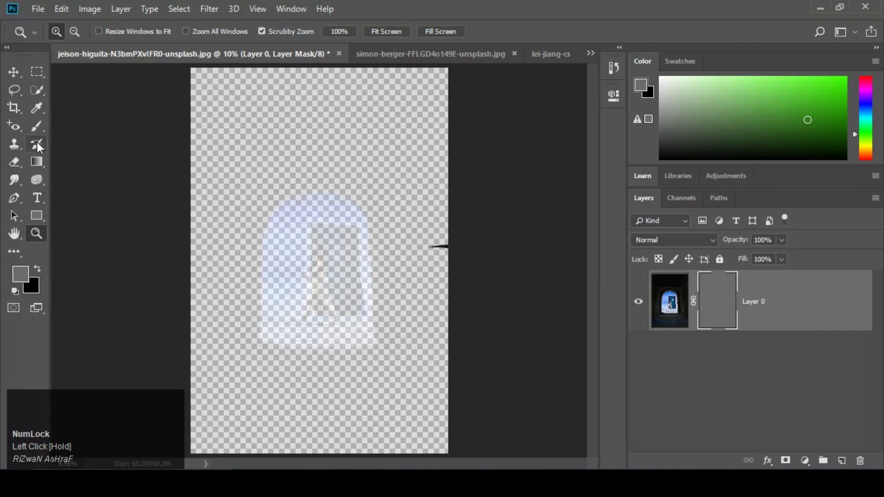
key("ctrl+alt+z")
key("ctrl+alt+z")
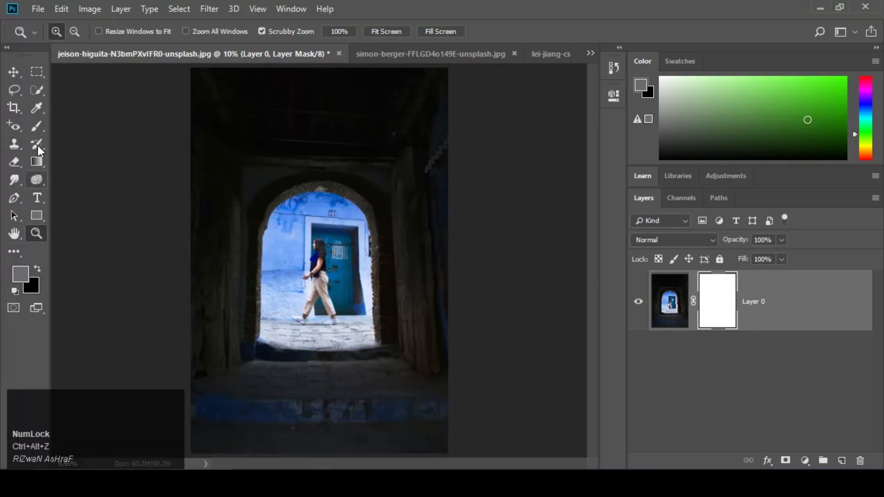
Try painting gray on the mask with the brush opacity set to 41%, and undo the stroke.
left_click(37, 126)
right_click(376, 241)
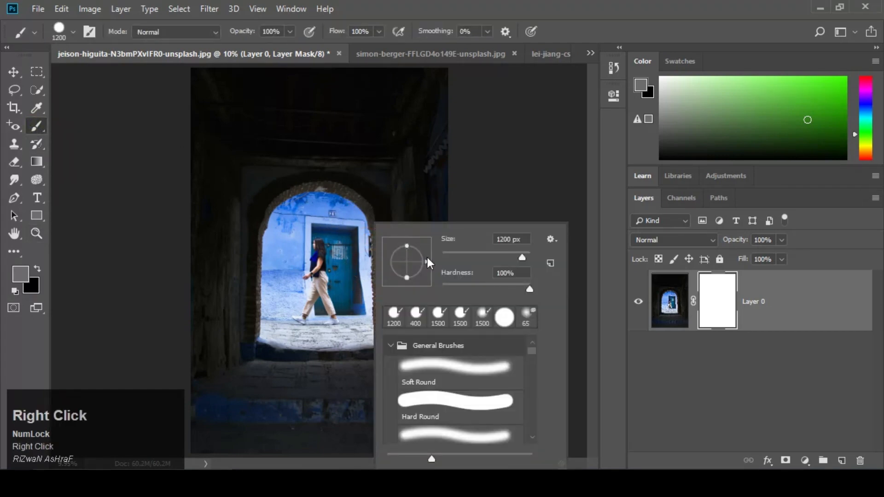
left_click(290, 31)
left_click_drag(294, 48, 256, 55)
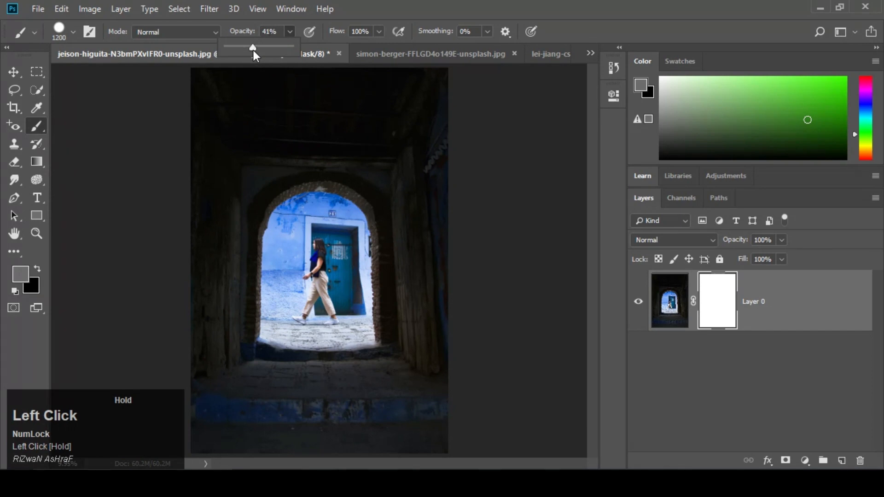
mouse_move(450, 320)
left_mouse_down()
mouse_move(198, 340)
mouse_move(394, 280)
mouse_move(350, 258)
mouse_move(436, 223)
mouse_move(457, 233)
mouse_move(378, 283)
mouse_move(404, 292)
left_mouse_up()
key("ctrl+alt+z")
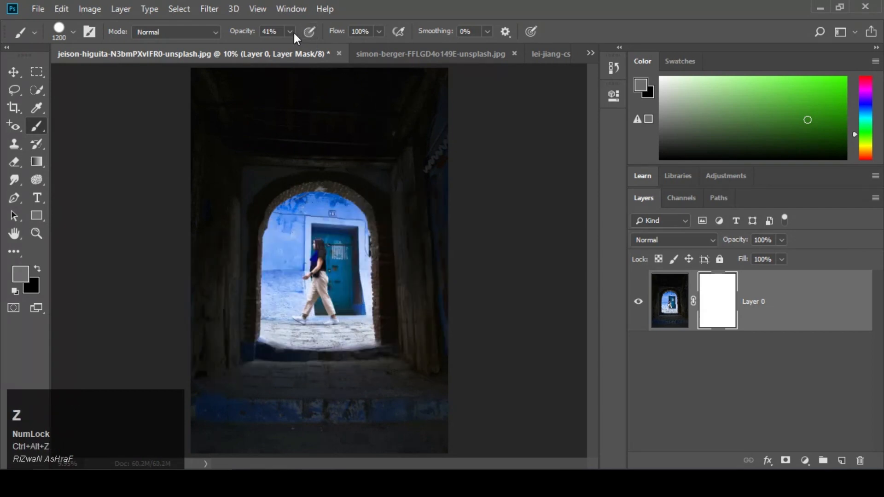
Try fading the photo by painting gray on the mask at 13% brush opacity, and undo the strokes.
left_click(290, 32)
left_click_drag(282, 48, 272, 47)
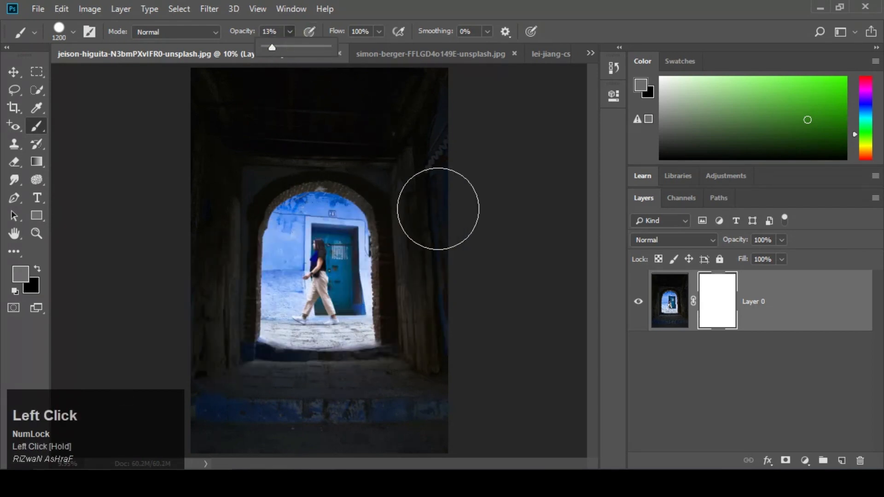
mouse_move(438, 209)
left_mouse_down()
mouse_move(321, 205)
mouse_move(154, 232)
mouse_move(296, 262)
mouse_move(496, 281)
mouse_move(118, 308)
mouse_move(478, 353)
mouse_move(199, 375)
mouse_move(179, 387)
mouse_move(531, 383)
mouse_move(503, 399)
mouse_move(307, 428)
mouse_move(97, 428)
mouse_move(266, 448)
mouse_move(486, 455)
mouse_move(374, 233)
left_mouse_up()
key("space")
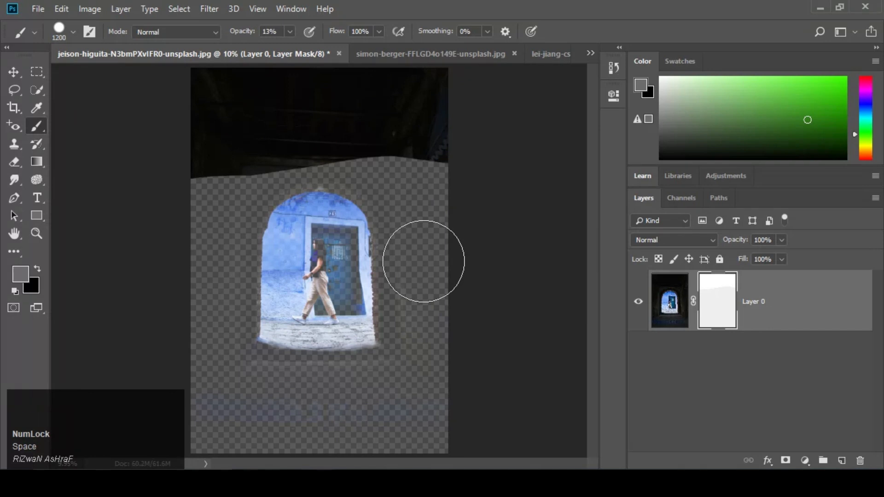
key("space")
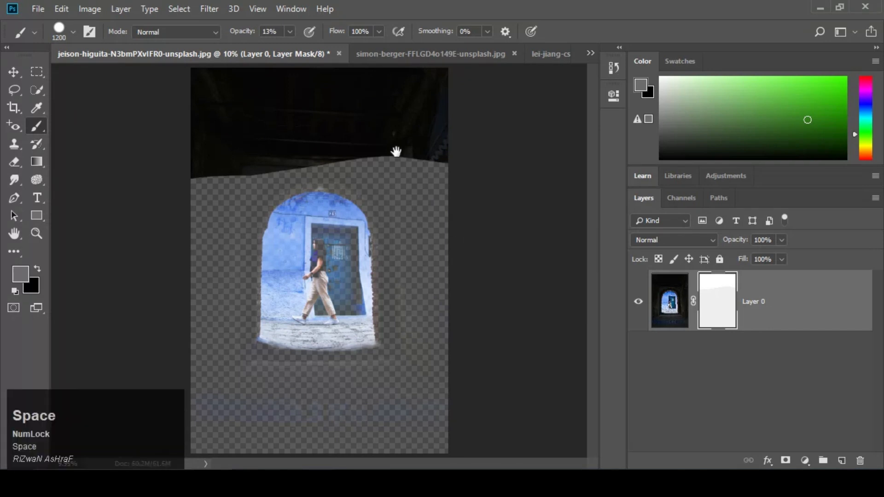
mouse_move(450, 122)
left_mouse_down()
mouse_move(201, 152)
mouse_move(379, 103)
mouse_move(260, 89)
mouse_move(150, 138)
mouse_move(485, 171)
mouse_move(104, 250)
mouse_move(503, 250)
mouse_move(119, 367)
mouse_move(360, 345)
mouse_move(306, 401)
mouse_move(487, 305)
left_mouse_up()
key("ctrl+alt+z")
key("ctrl+alt+z")
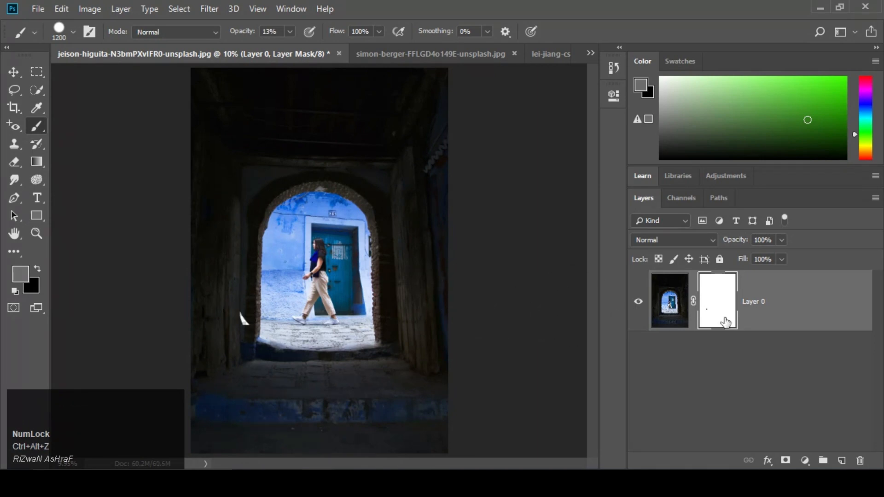
Delete Layer 0's mask without applying it and add a new white layer mask.
left_click_drag(717, 305, 860, 460)
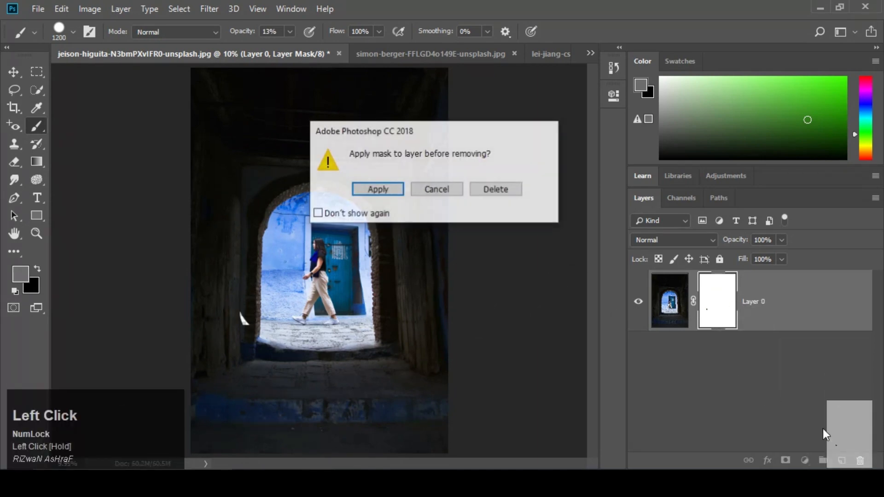
left_click(511, 188)
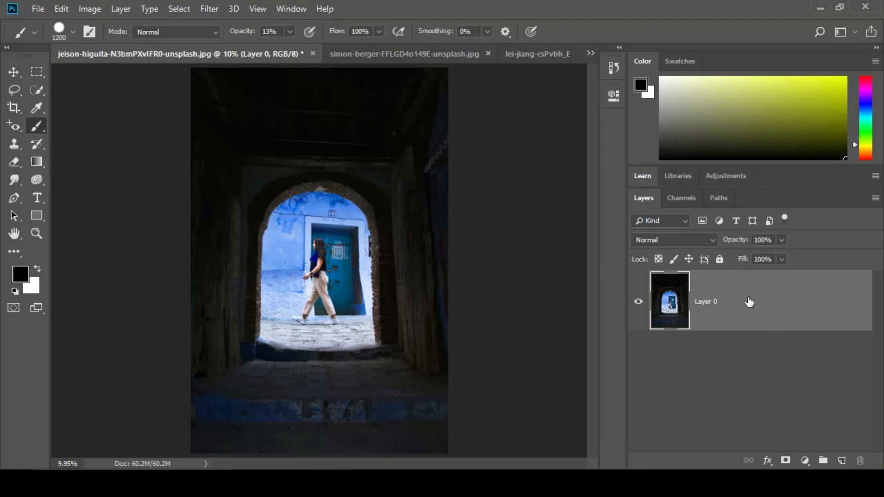
left_click(786, 461)
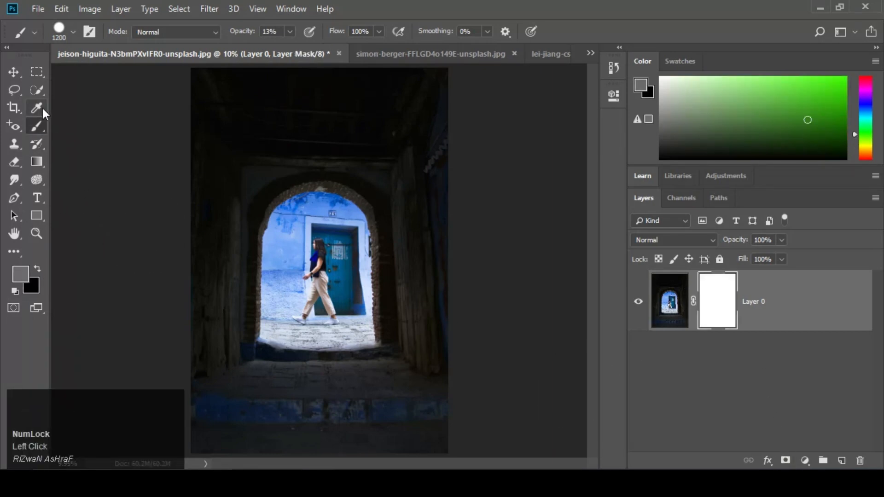
Select the whole archway opening, including the wall, door, woman and pavement, with the Quick Selection tool.
key("z")
left_click_drag(324, 215, 383, 234)
key("space")
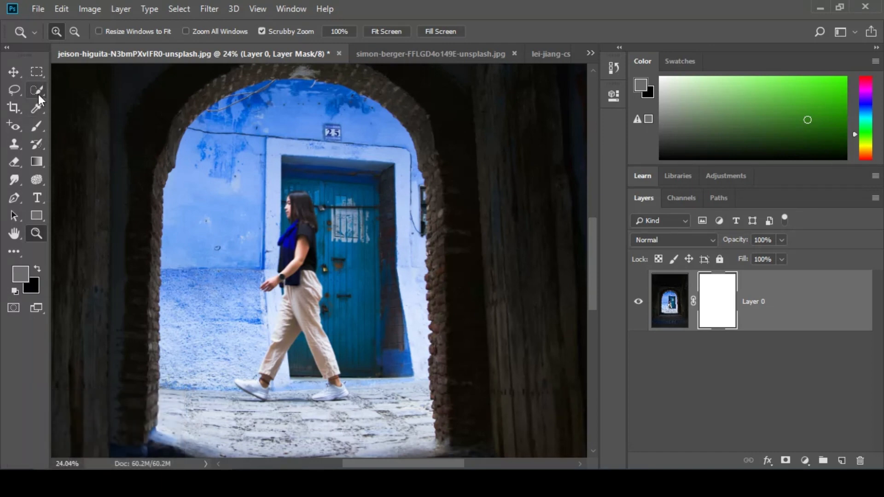
left_click_drag(35, 92, 74, 92)
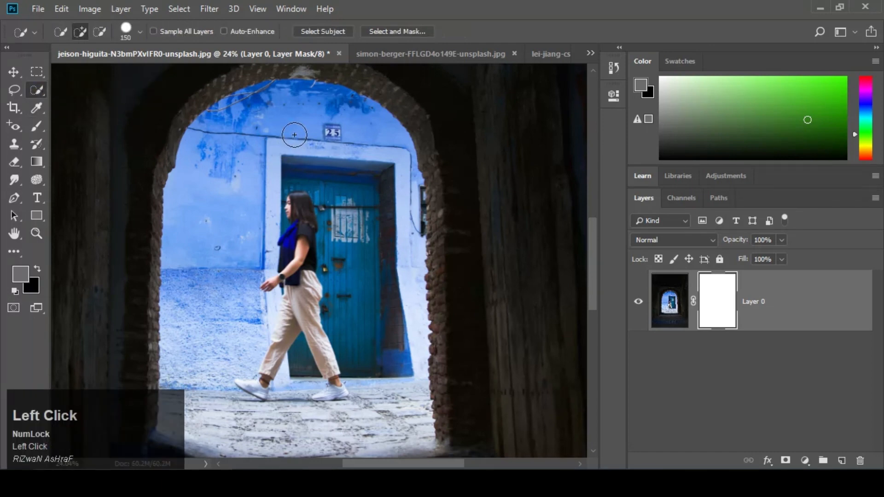
mouse_move(295, 135)
left_mouse_down()
mouse_move(263, 169)
mouse_move(308, 150)
mouse_move(352, 205)
mouse_move(381, 187)
mouse_move(407, 237)
mouse_move(389, 215)
left_mouse_up()
mouse_move(293, 272)
left_mouse_down()
mouse_move(272, 347)
mouse_move(260, 323)
mouse_move(243, 364)
mouse_move(265, 331)
mouse_move(287, 343)
mouse_move(289, 401)
mouse_move(350, 400)
mouse_move(366, 435)
left_mouse_up()
scroll(334, 353, "down", 5)
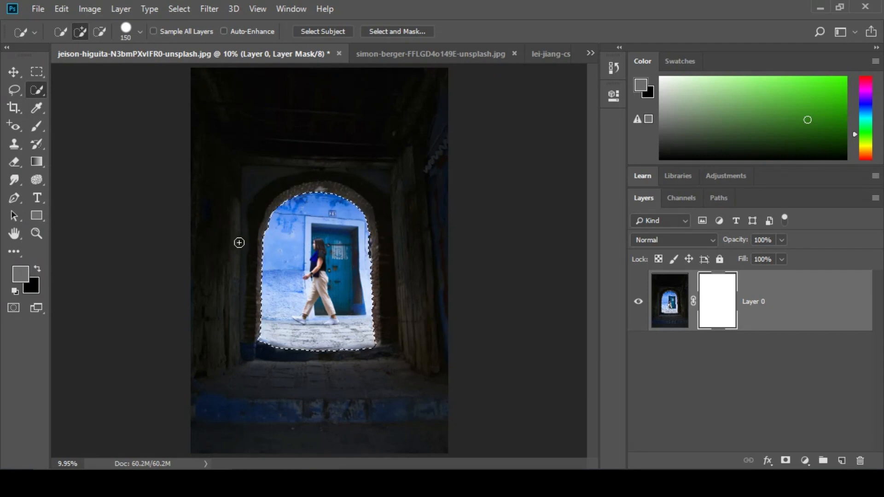
Invert the selection to cover everything outside the archway opening and swap the foreground color to black.
right_click(321, 240)
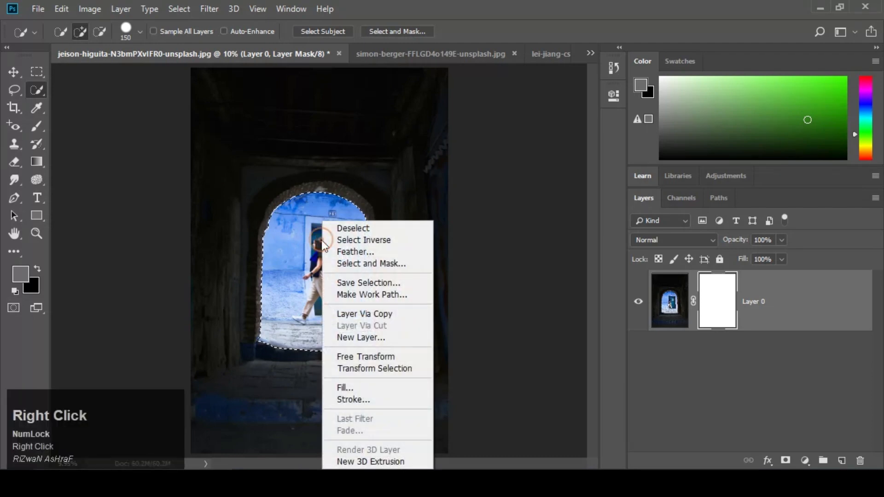
left_click(394, 241)
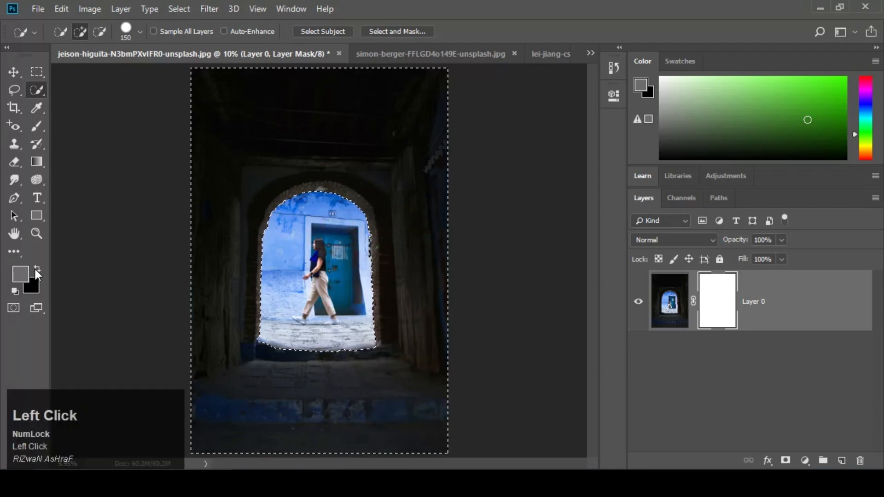
left_click(36, 269)
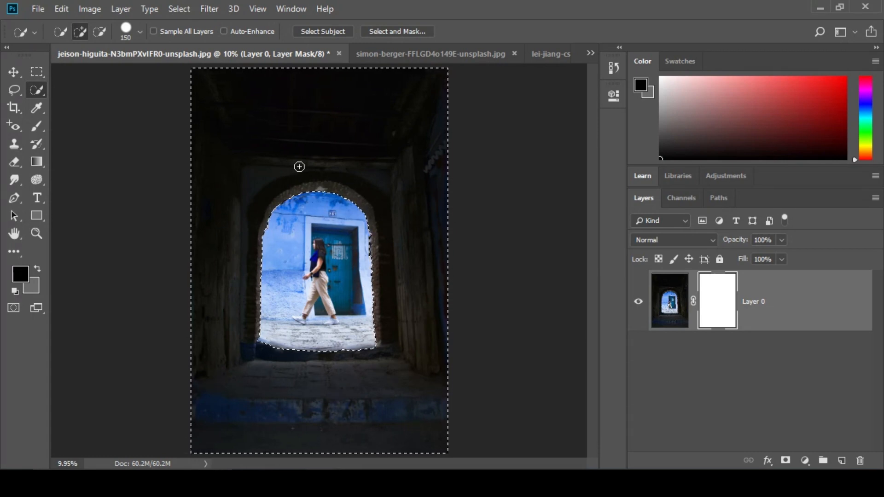
Fill the area outside the archway opening with black on the mask, and undo the fill.
key("alt")
key("alt+BackSpace")
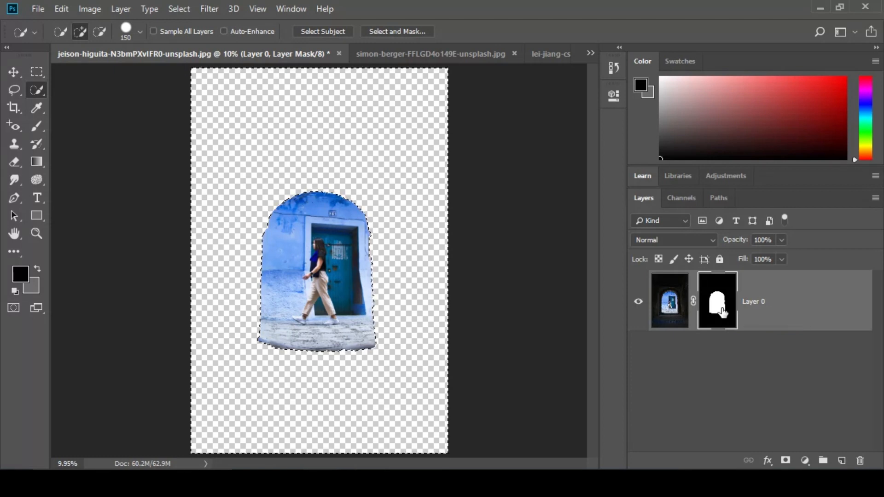
key("ctrl")
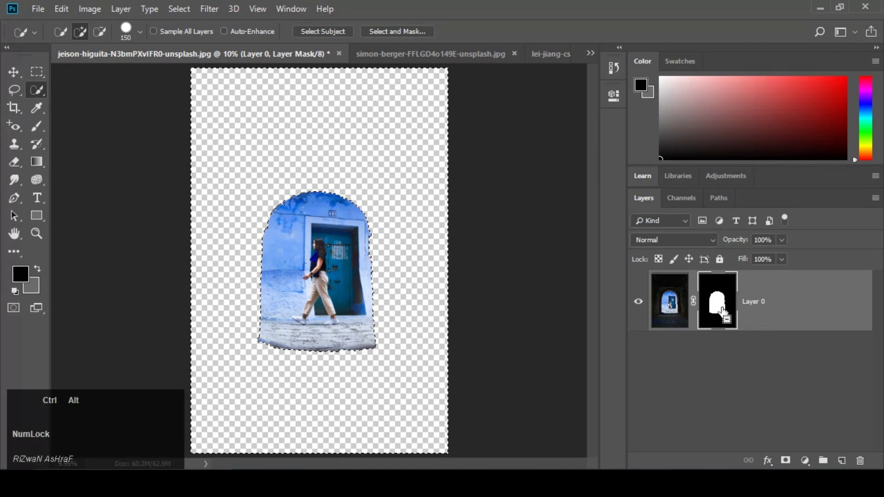
key("ctrl+alt+z")
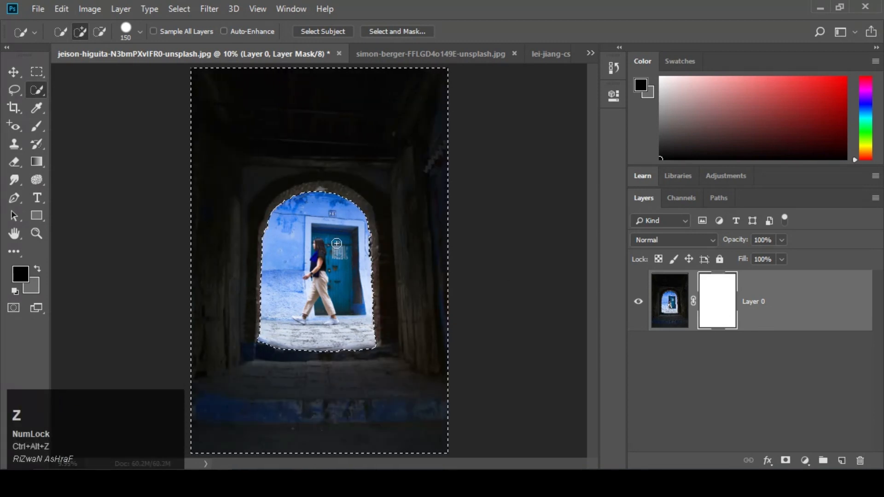
Invert the selection back to the archway opening, fill it with black on the mask, and undo the fill.
right_click(337, 243)
left_click(359, 240)
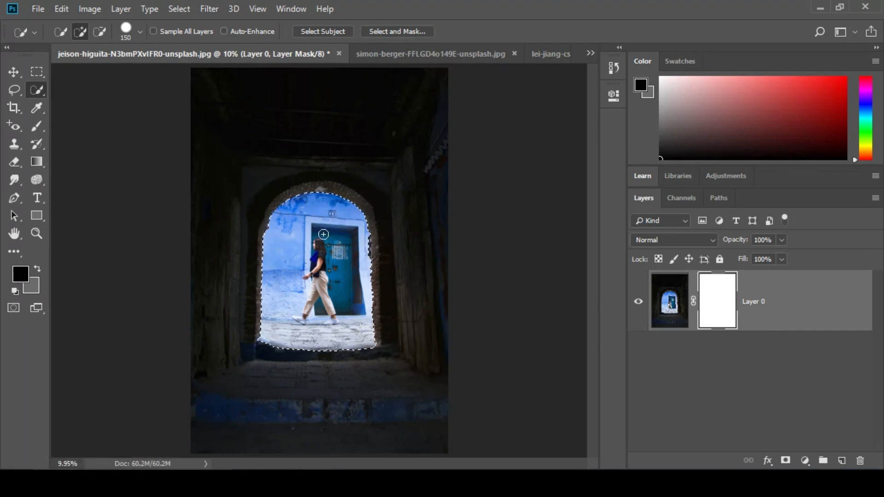
key("alt")
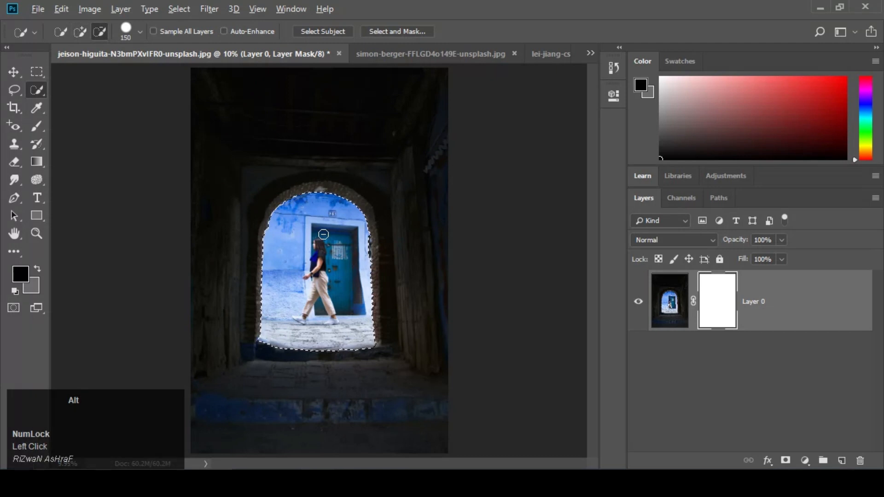
key("alt+BackSpace")
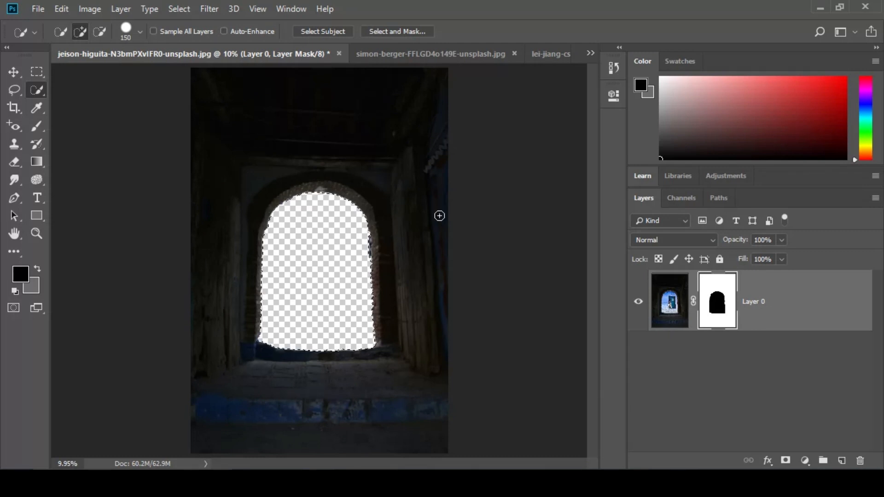
key("ctrl+alt+z")
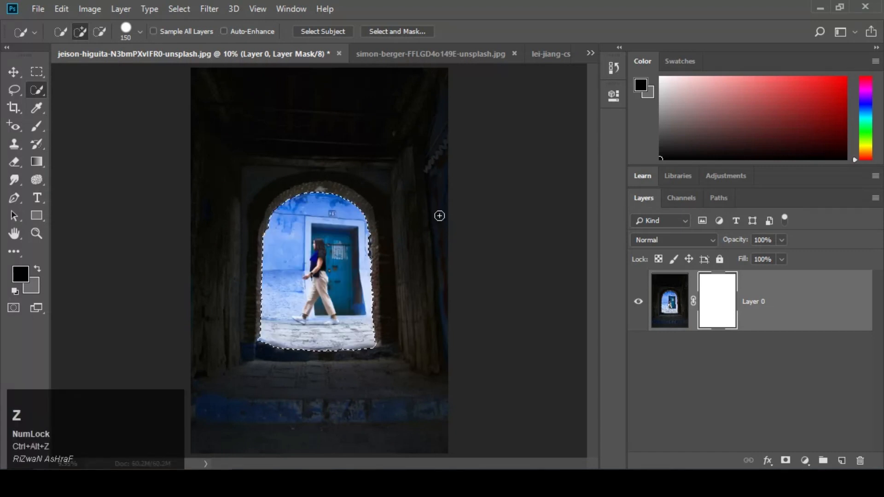
Clear the selection and replace Layer 0's mask with a new white one, deleting the old mask without applying it.
key("ctrl+d")
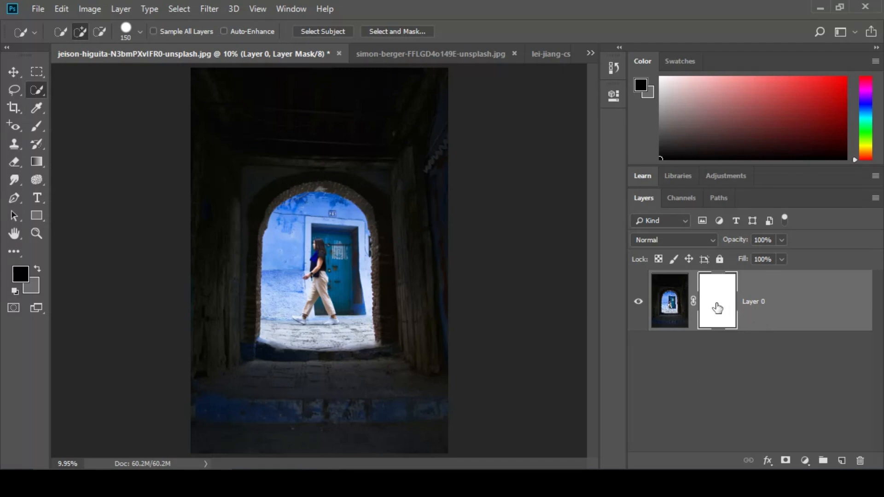
left_click_drag(717, 309, 858, 464)
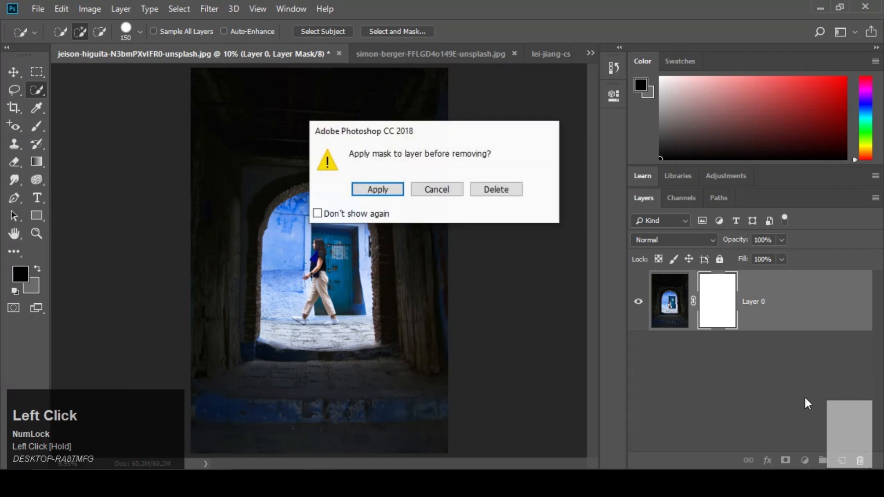
left_click(507, 192)
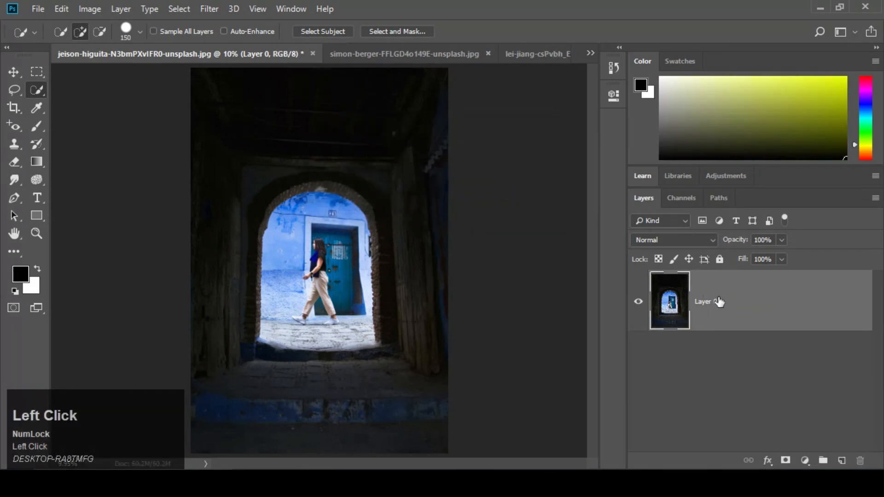
left_click(786, 460)
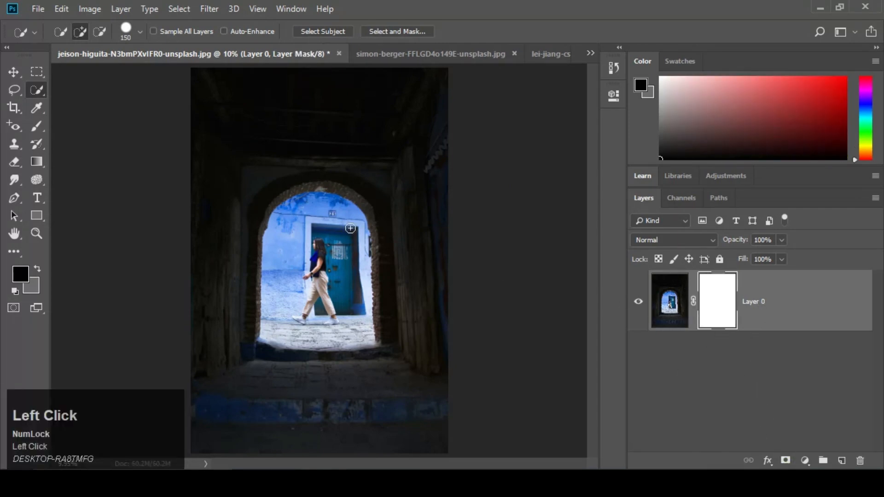
Set up the Gradient tool with a black-to-white gradient by changing the end color stop to white.
left_click(40, 162)
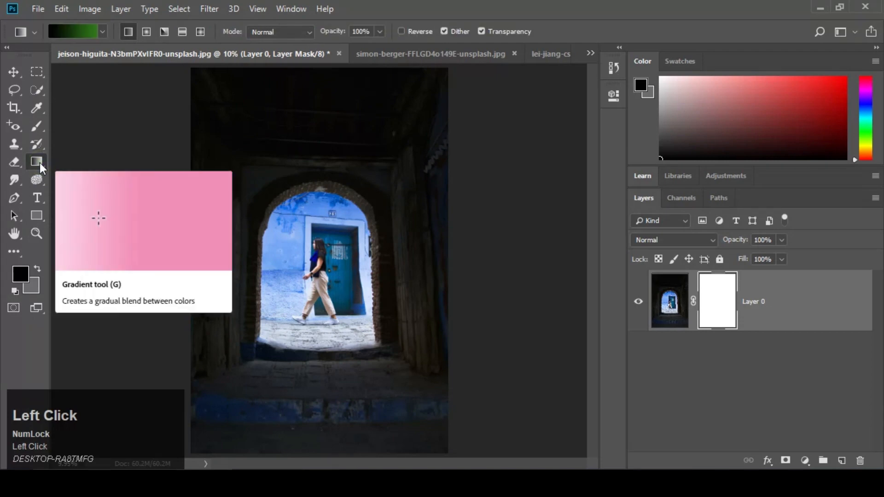
left_click(82, 29)
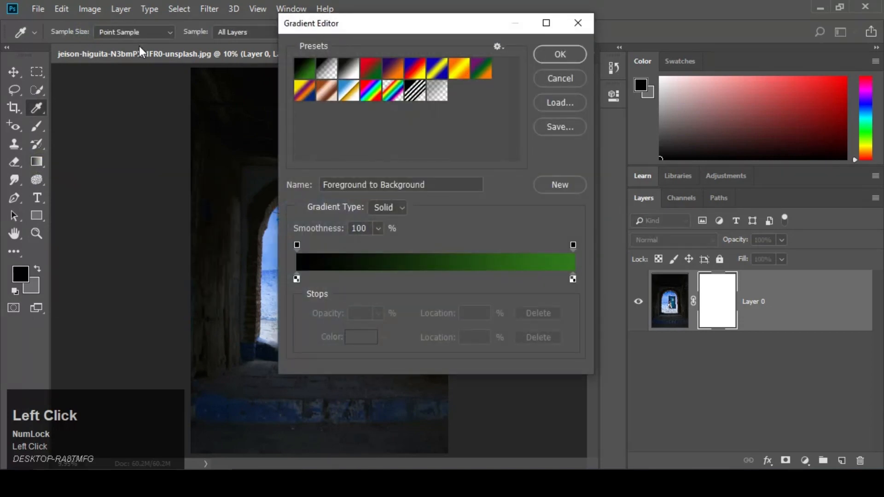
double_click(572, 282)
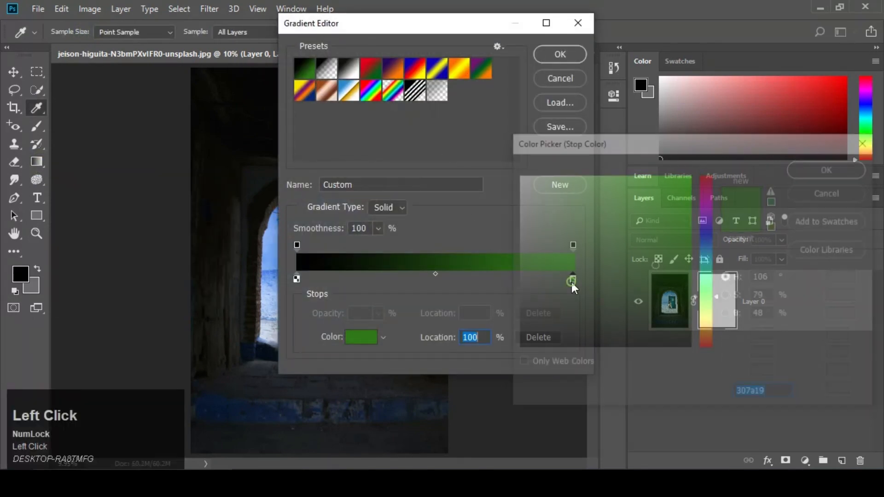
left_click_drag(548, 206, 511, 161)
left_click(796, 165)
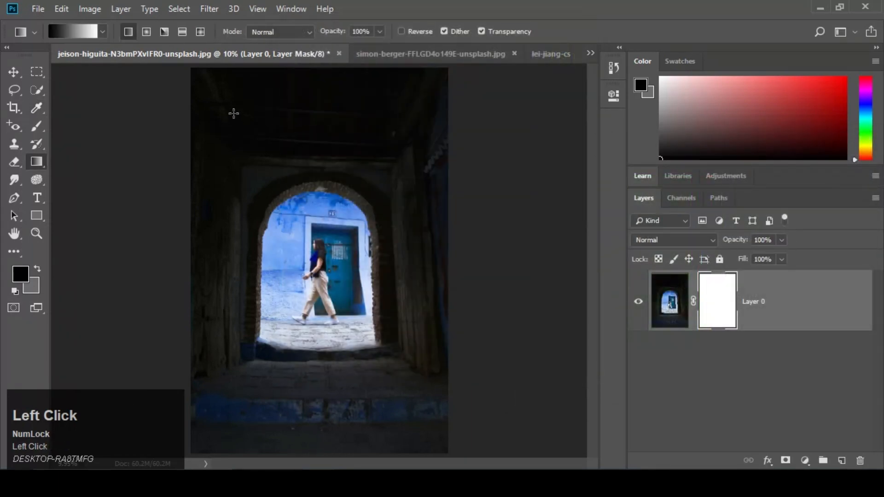
Draw several black-to-white linear gradients downward on the layer mask to fade out the upper part of the archway photo.
left_click_drag(215, 83, 396, 444)
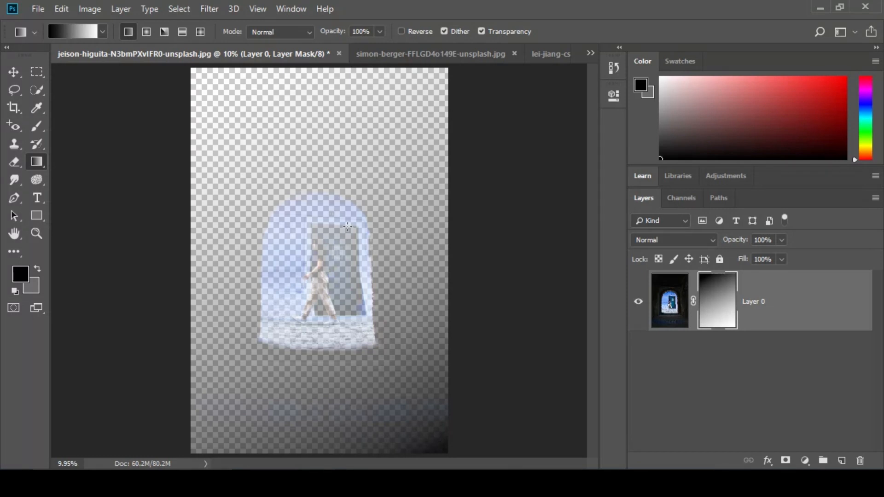
left_click_drag(320, 128, 324, 356)
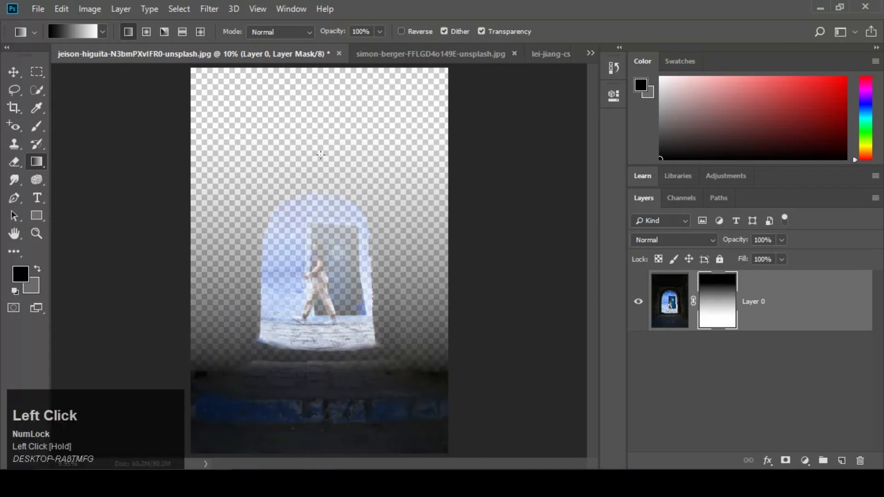
left_click_drag(320, 155, 328, 330)
left_click_drag(335, 172, 324, 357)
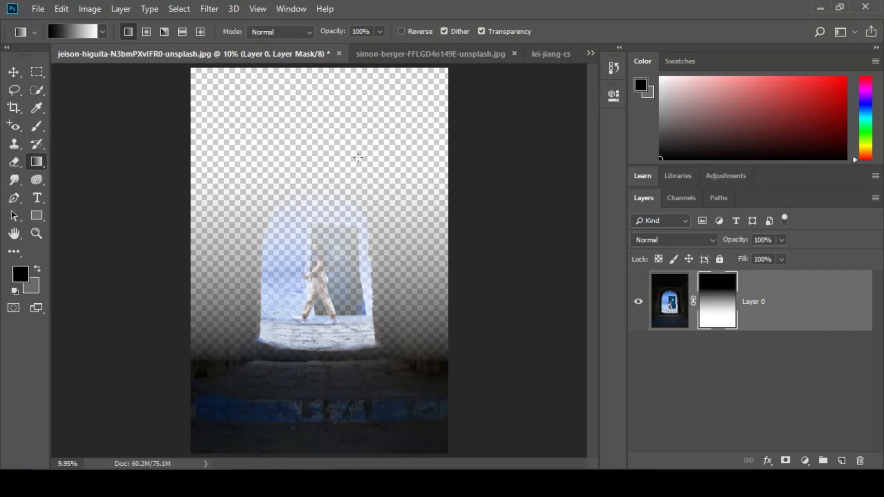
Redraw the mask gradient upward at varying lengths, ending with a short fade that hides the area below the archway's cobblestones.
left_click_drag(319, 409, 319, 161)
left_click_drag(326, 322, 321, 211)
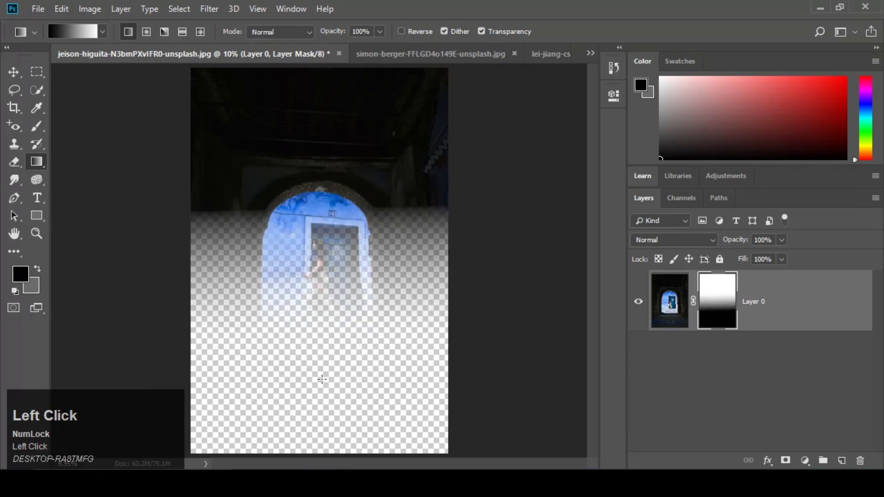
left_click_drag(322, 386, 322, 262)
left_click_drag(317, 399, 320, 315)
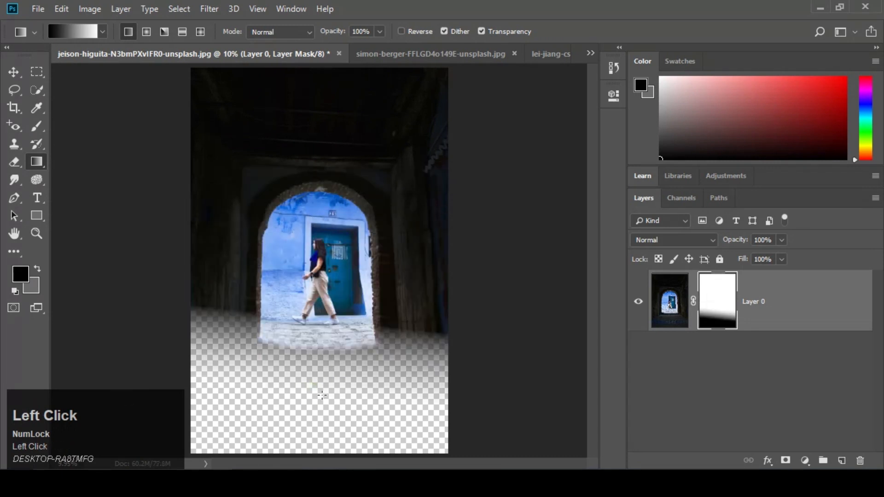
left_click_drag(321, 395, 320, 305)
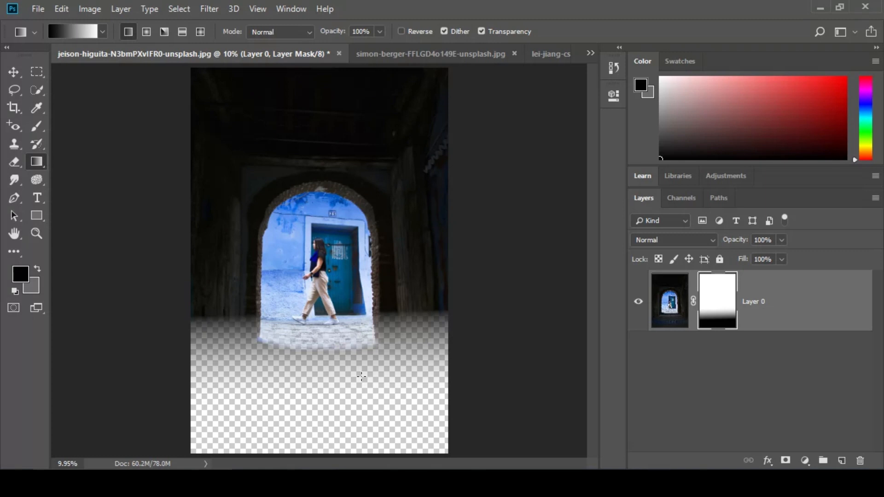
Switch past the sunset sky image to the glass building photo and unlock its Background layer.
left_click(418, 60)
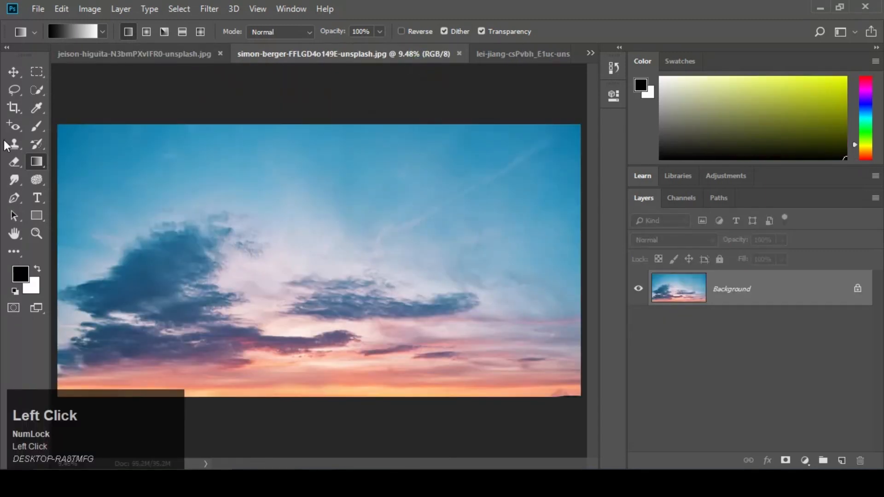
left_click(13, 72)
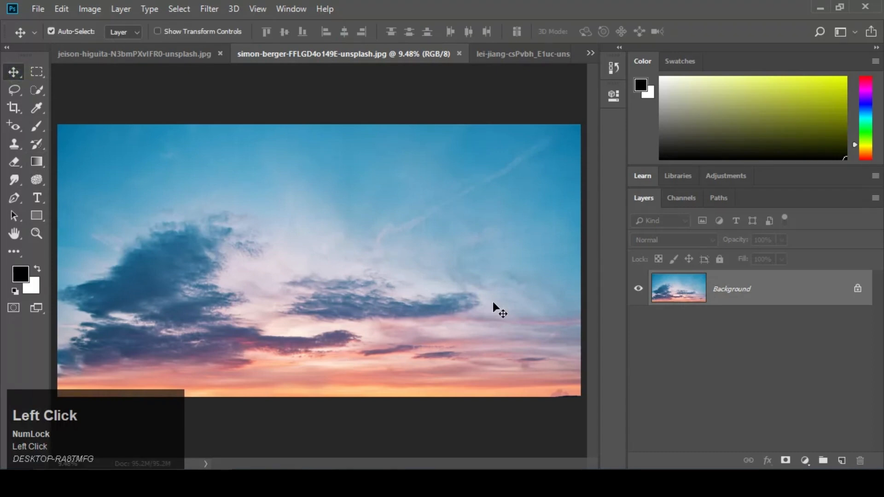
left_click(508, 58)
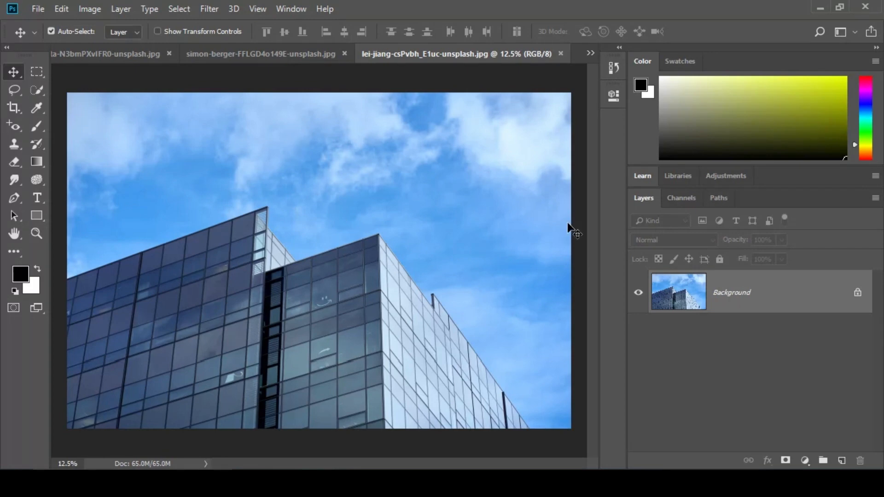
left_click(857, 295)
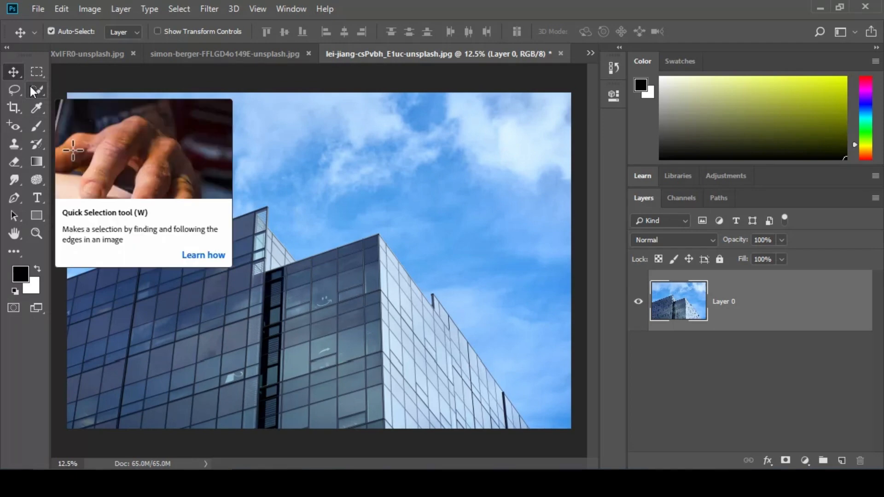
Start a Polygonal Lasso selection at the photo's left edge and trace the left tower's roofline up to its peak.
mouse_move(13, 90)
left_mouse_down()
mouse_move(84, 123)
mouse_move(67, 105)
left_mouse_up()
left_click(67, 106)
key("z")
left_click_drag(86, 281, 120, 310)
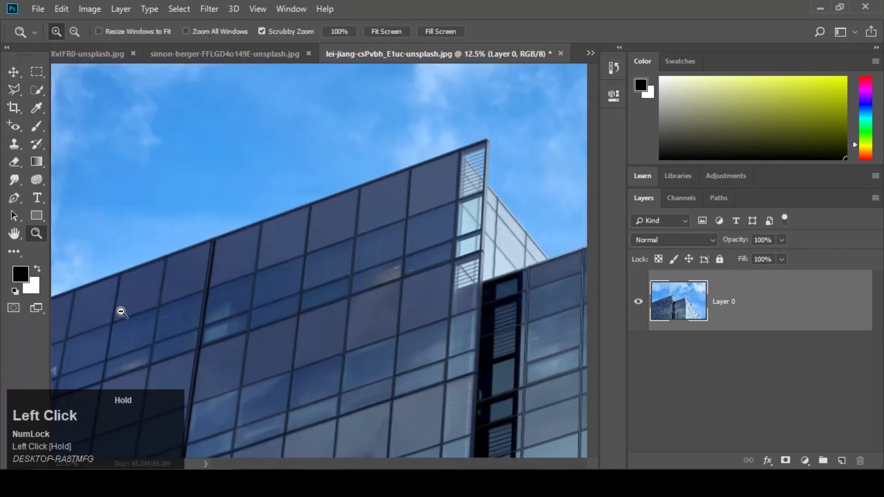
key("space")
left_click_drag(172, 276, 361, 251)
left_click(12, 93)
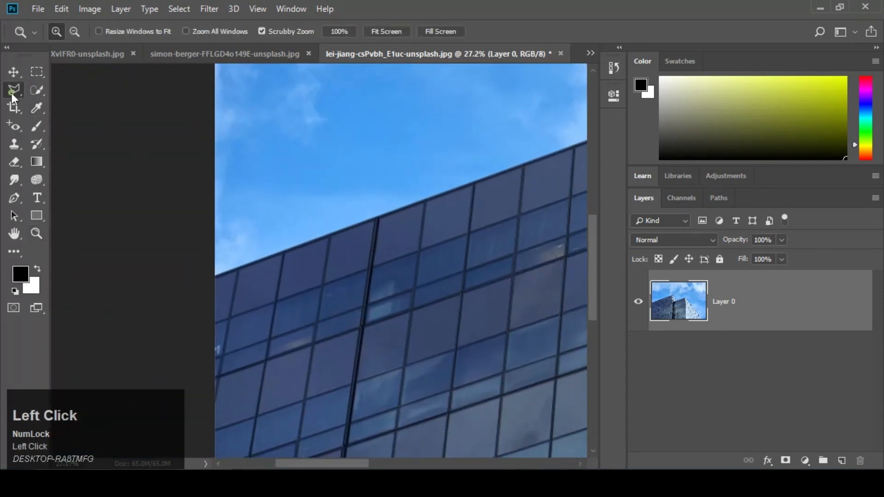
left_click(214, 278)
key("space")
left_click_drag(388, 277, 176, 399)
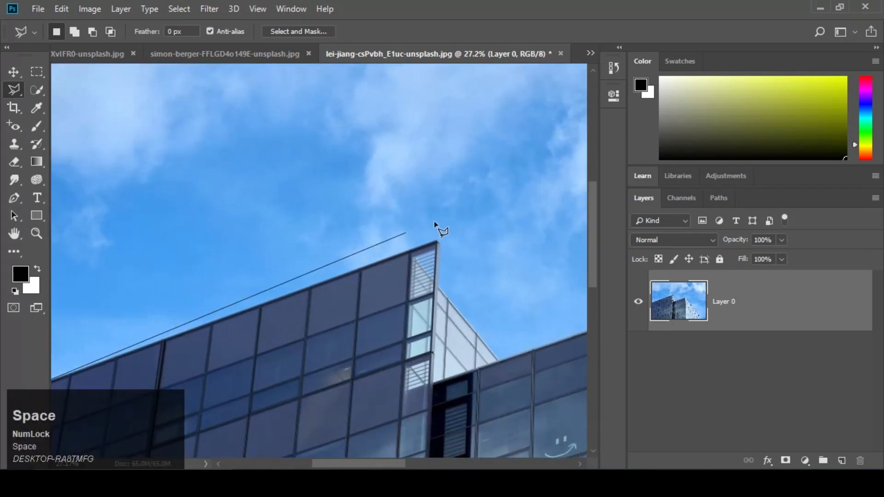
left_click(436, 243)
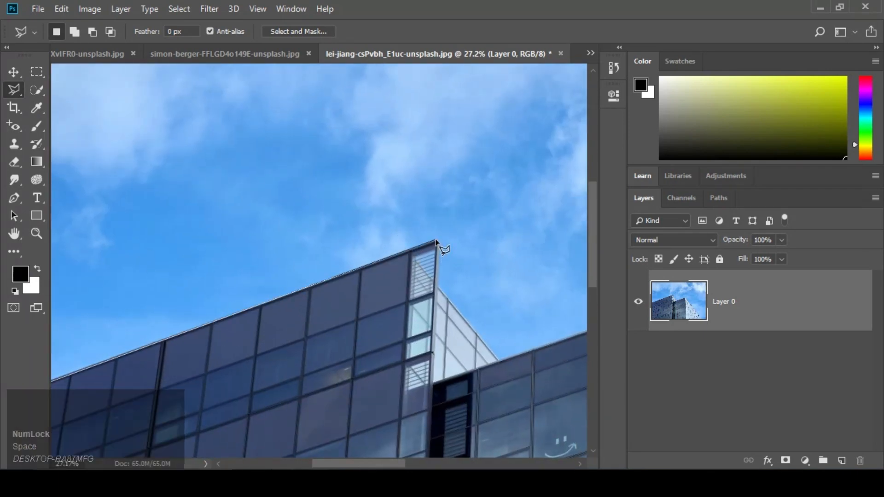
Continue the lasso outline around the left peak, down to the roof junction, and up to the second tower's corner.
left_click(441, 245)
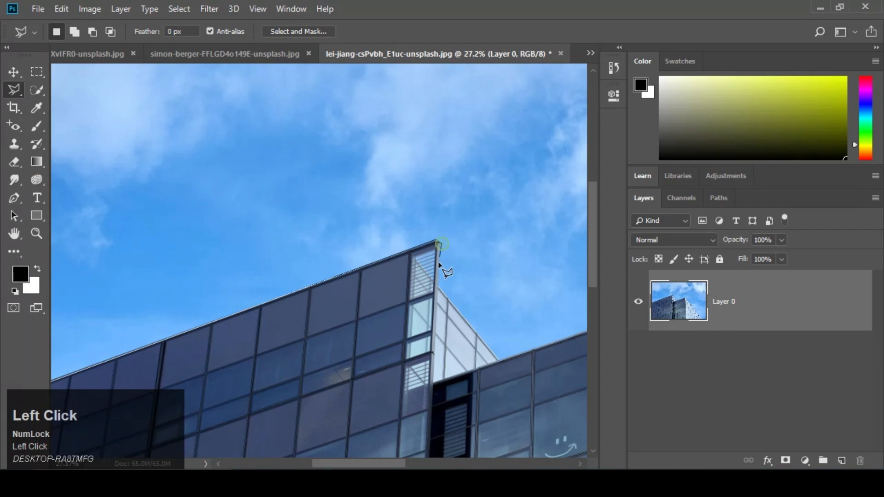
left_click(437, 288)
left_click_drag(454, 307, 383, 276)
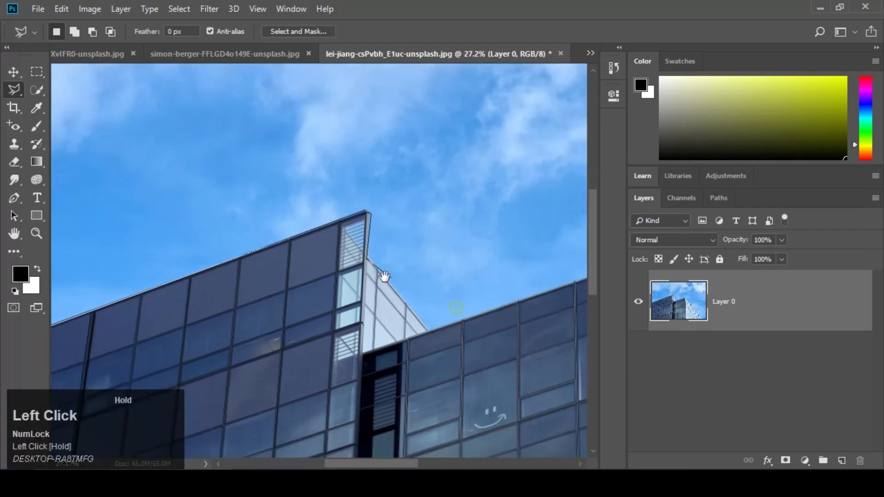
left_click(429, 331)
left_click_drag(488, 325, 270, 347)
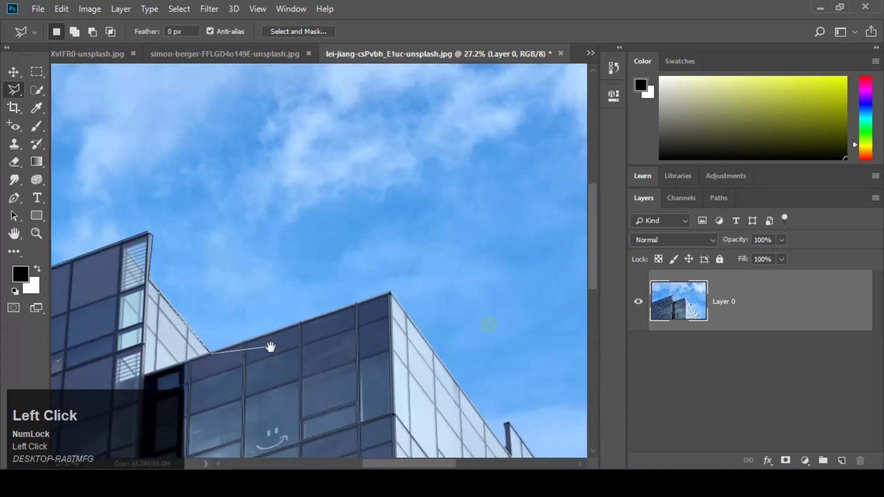
left_click(390, 293)
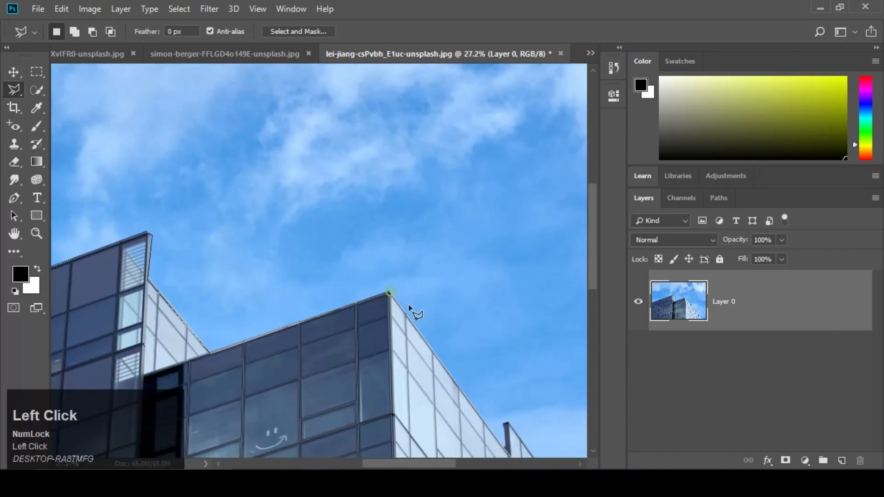
Trace the lasso down the right tower's sloping edge, around the small roof step, to the photo's bottom edge.
left_click_drag(420, 321, 148, 222)
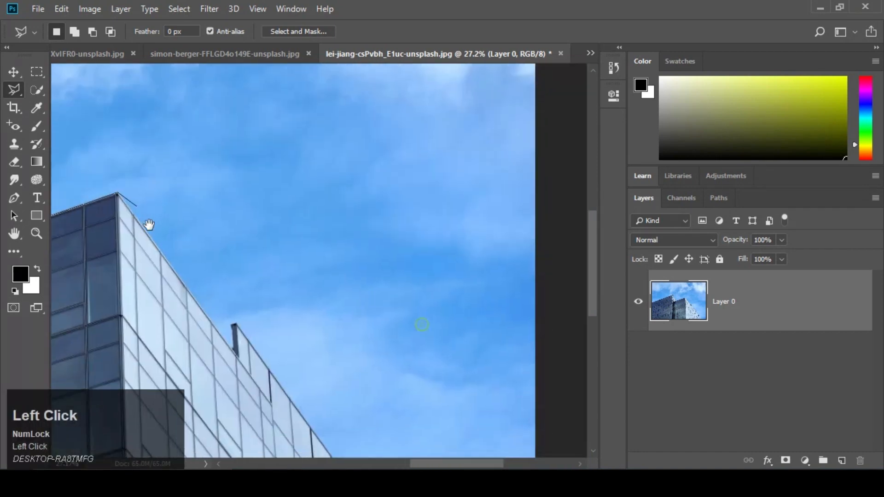
left_click(234, 350)
key("space")
mouse_move(235, 329)
left_mouse_down()
mouse_move(201, 311)
mouse_move(75, 155)
left_mouse_up()
left_click(201, 310)
key("space")
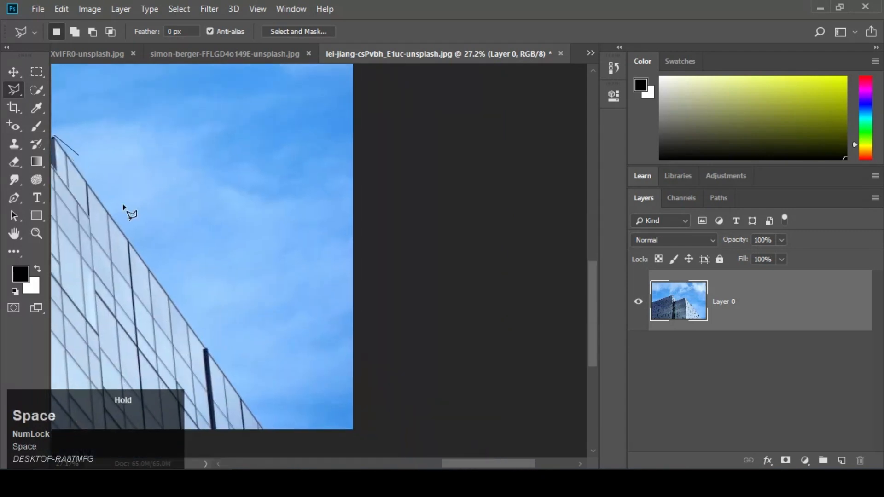
left_click(263, 431)
Close the lasso outline around the building outside the canvas and add a layer mask that hides the sky.
key("ctrl+minus")
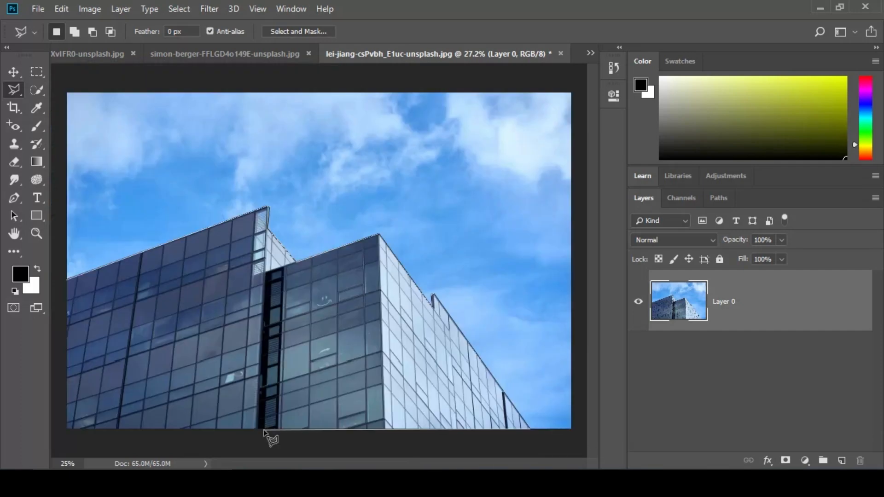
left_click(530, 429)
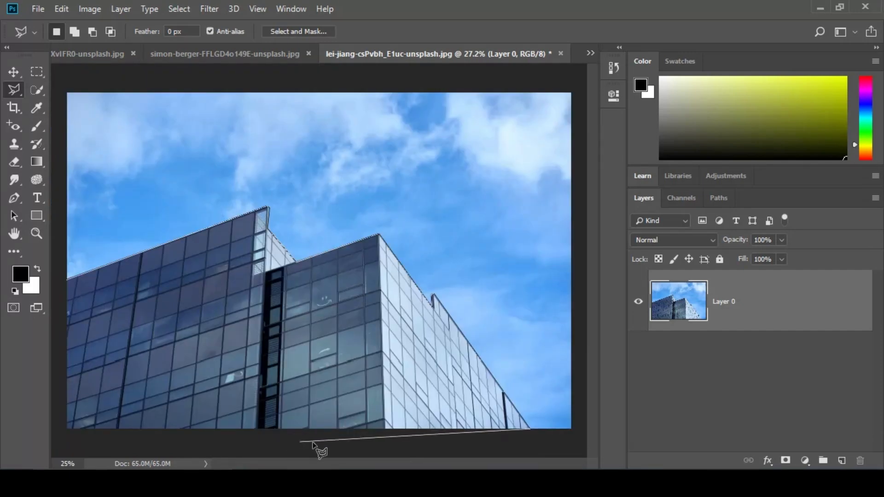
left_click(443, 460)
left_click(254, 452)
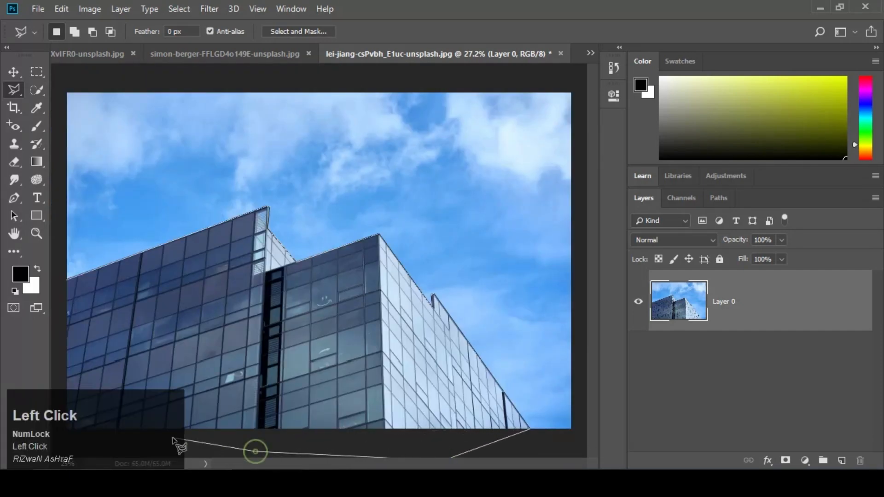
left_click(210, 445)
left_click(72, 445)
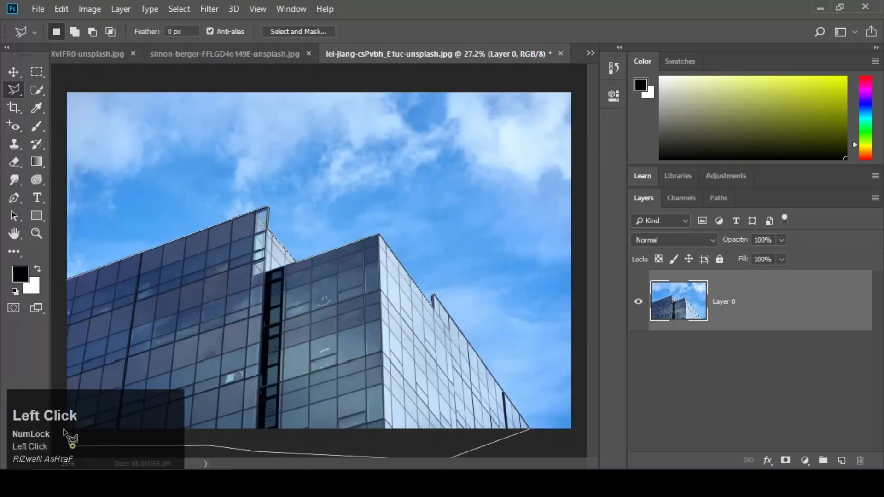
left_click(54, 372)
left_click(66, 279)
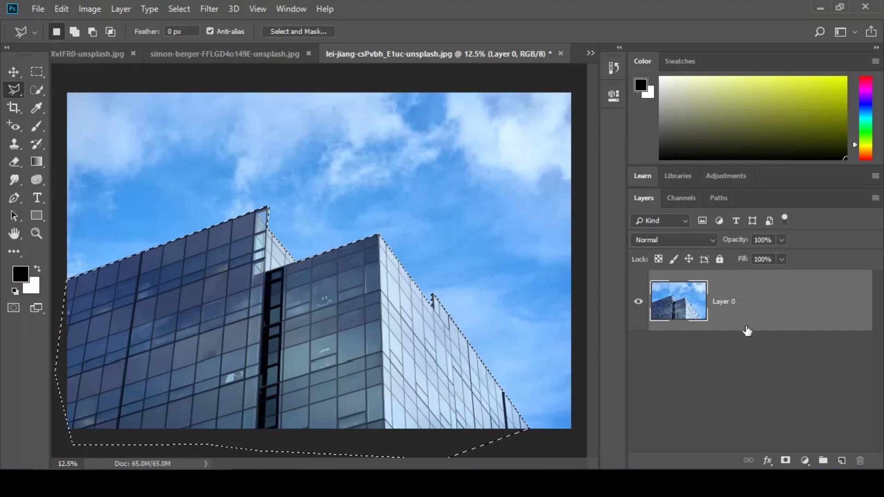
left_click(785, 460)
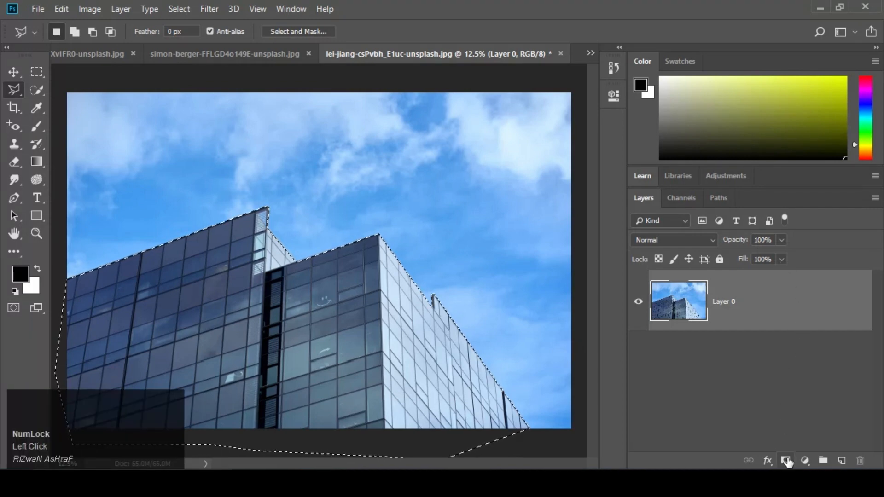
left_click(785, 460)
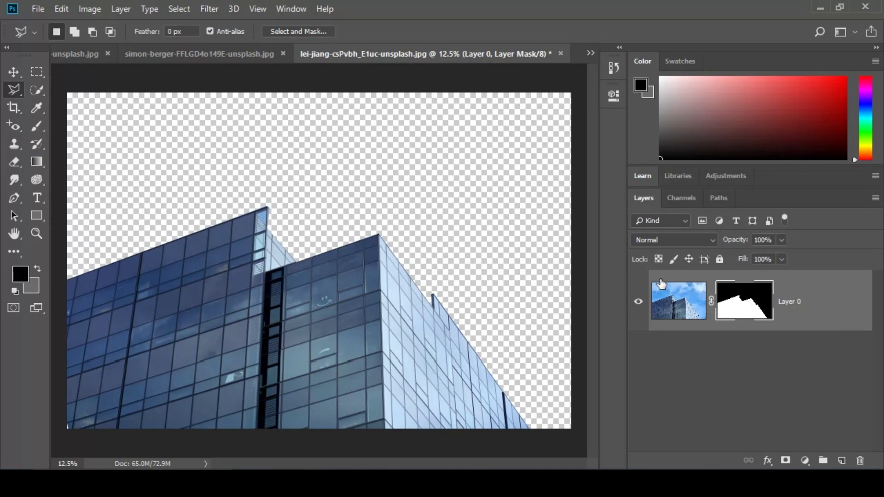
Duplicate the whole sunset sky image onto a new layer and move that copy into the building document.
left_click(200, 54)
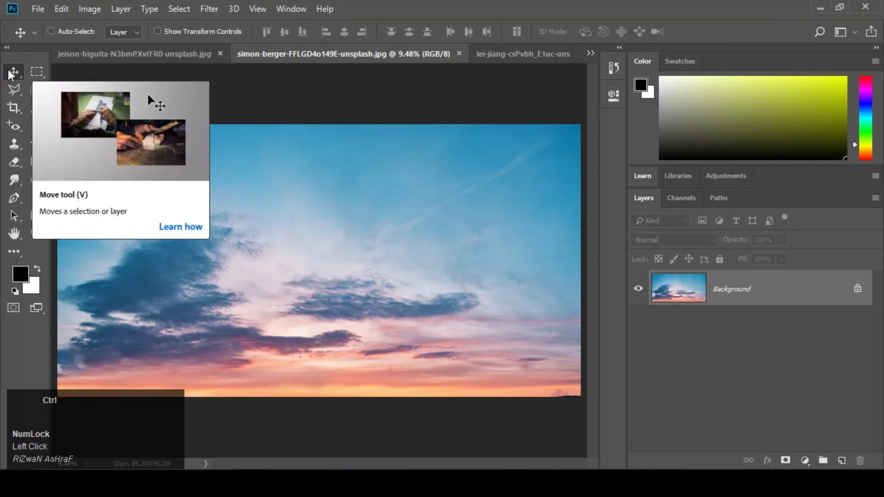
key("ctrl+a")
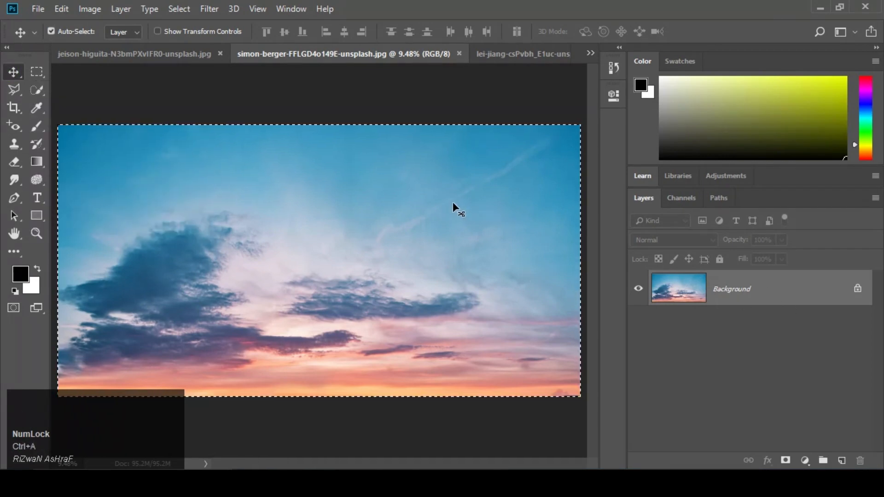
key("ctrl")
key("ctrl+j")
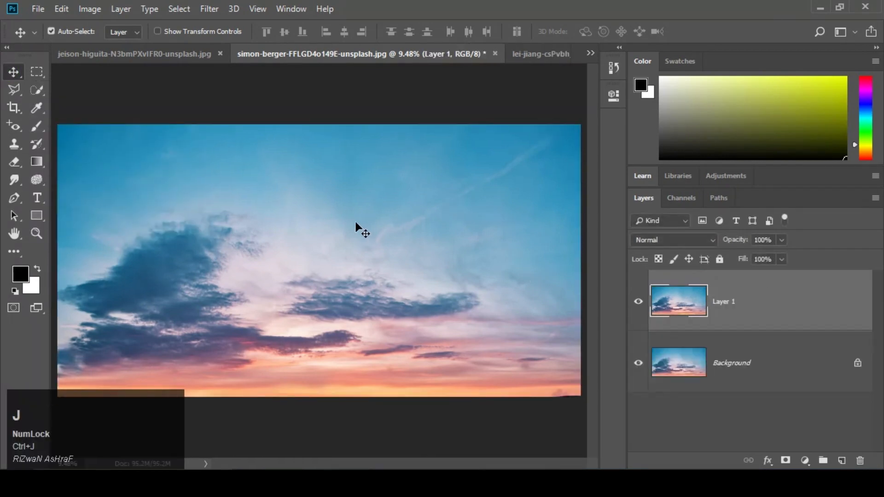
left_click_drag(332, 249, 426, 172)
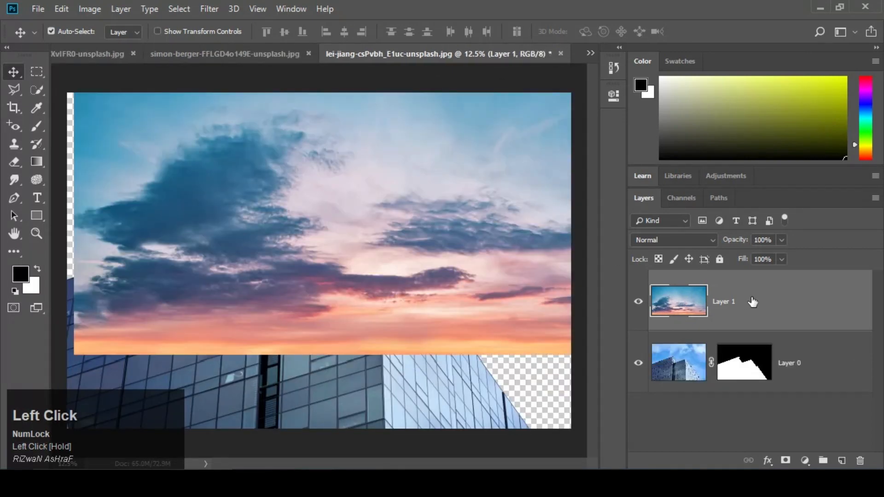
Place the sunset sky layer below the masked building layer and reposition it to fill the area behind the building.
left_click_drag(753, 302, 732, 390)
left_click_drag(476, 237, 448, 303)
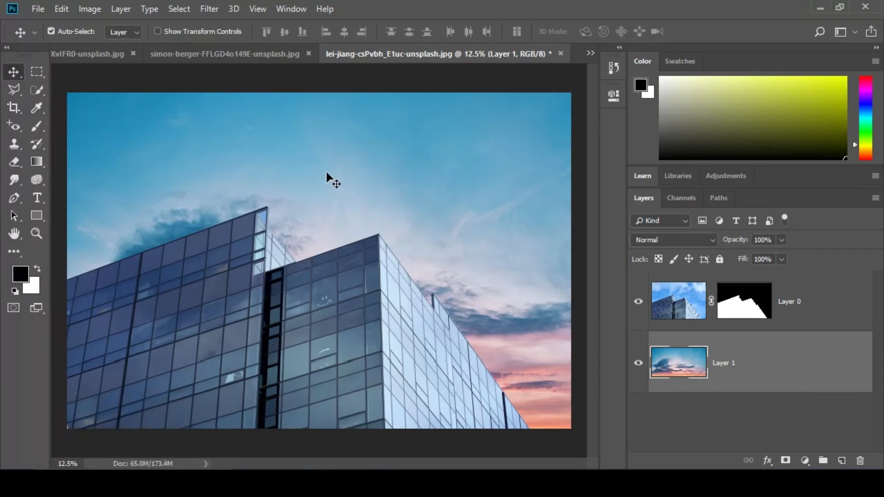
mouse_move(366, 198)
left_mouse_down()
mouse_move(357, 176)
mouse_move(357, 186)
left_mouse_up()
Scale the sunset sky layer proportionally to about 113% and reposition it so it covers the whole canvas behind the building.
key("ctrl+minus")
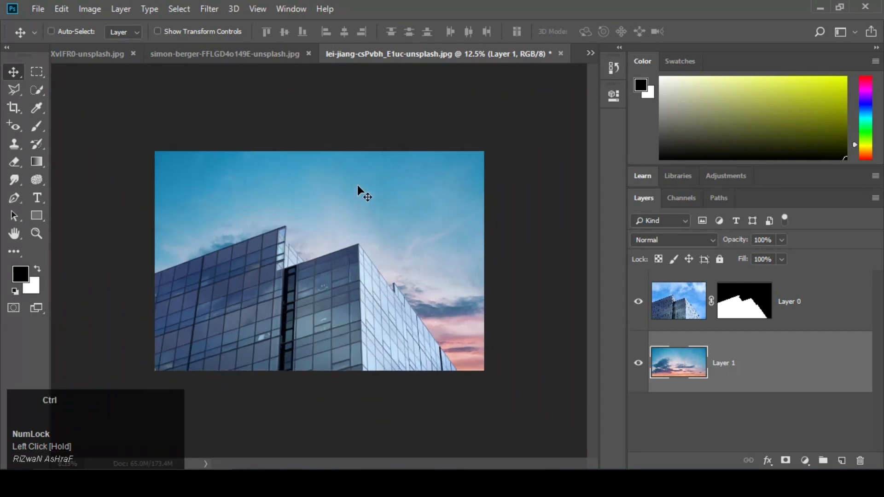
key("ctrl")
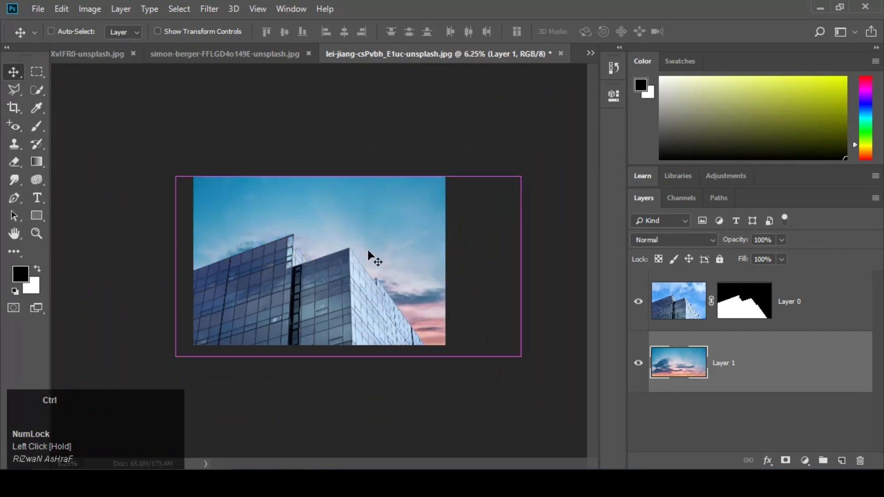
key("ctrl+t")
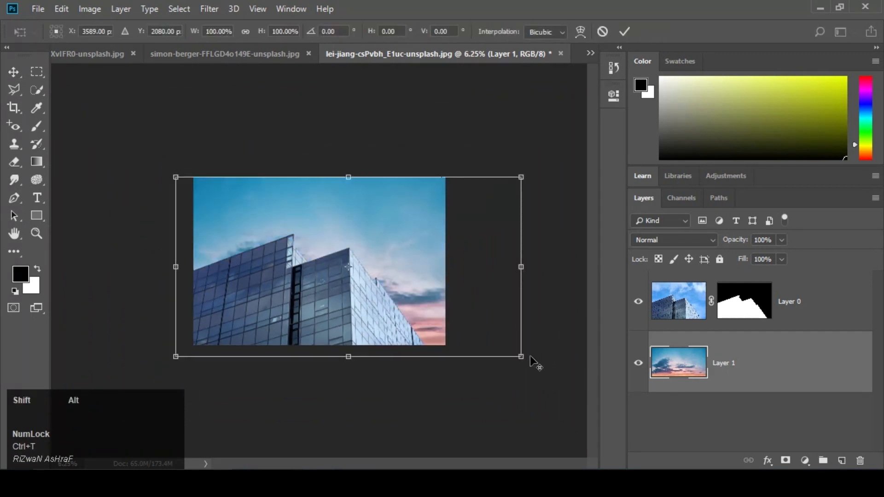
left_click_drag(525, 360, 545, 369)
left_click_drag(419, 275, 392, 260)
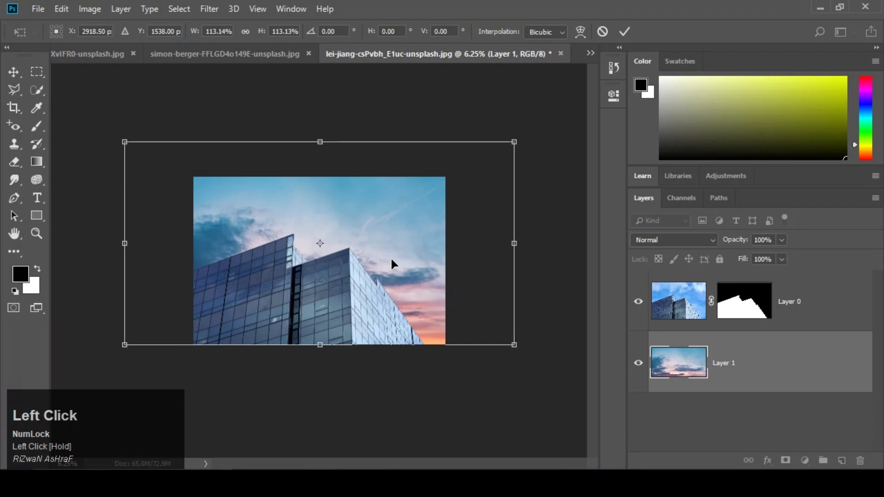
key("Return")
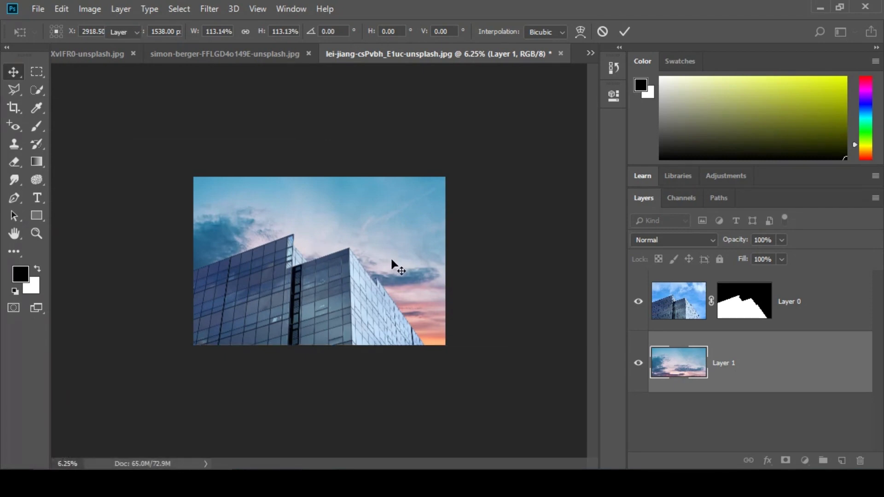
left_click(392, 263, "ctrl")
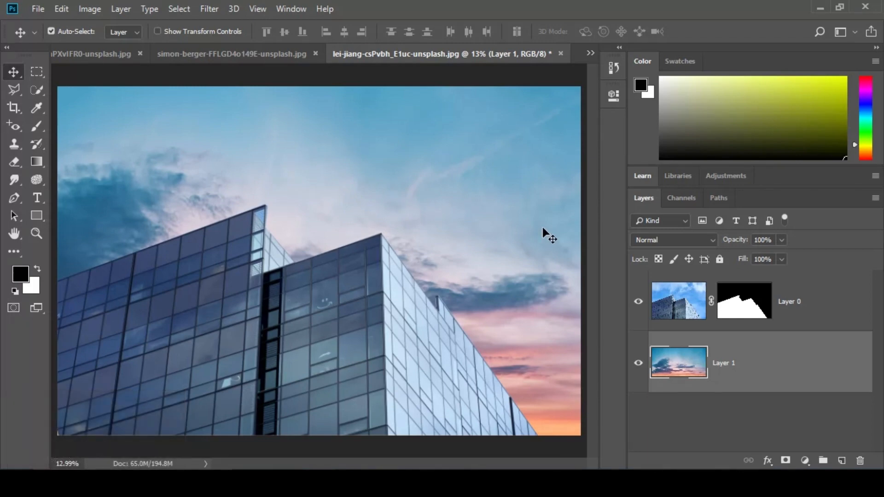
Temporarily disable the building layer's mask to compare with the original sky, and re-enable the mask.
left_click(751, 302)
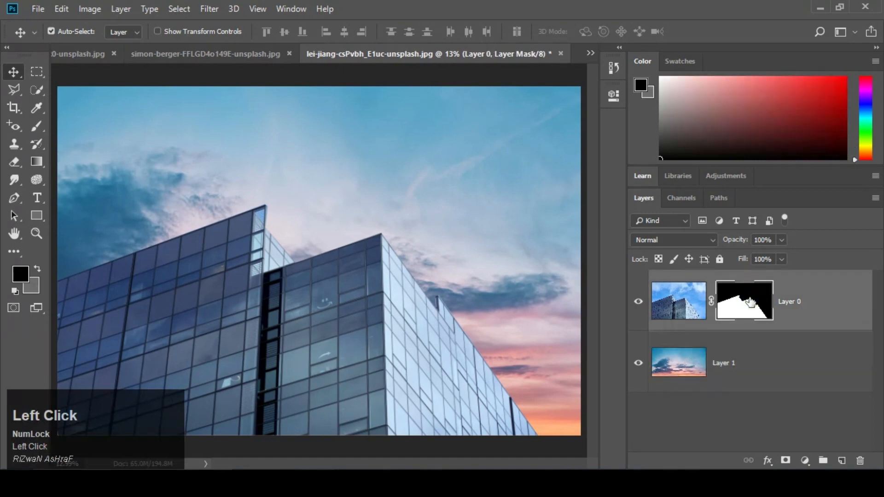
left_click(751, 302, "shift")
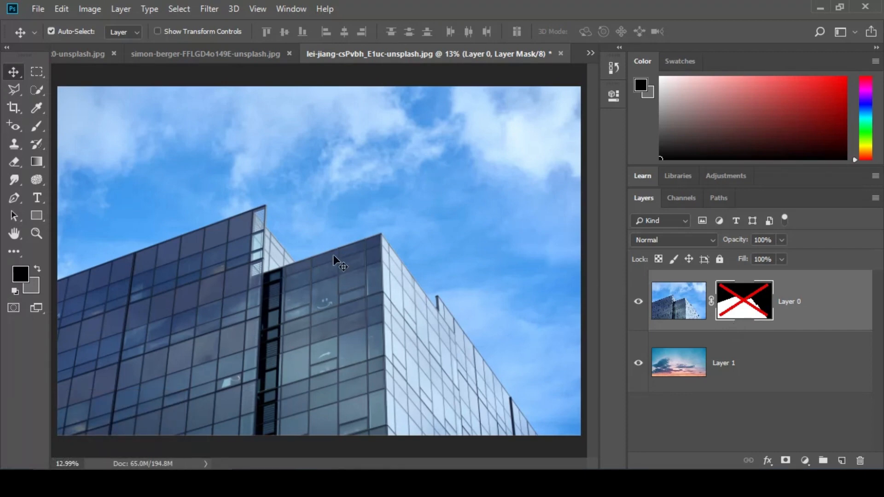
key("shift")
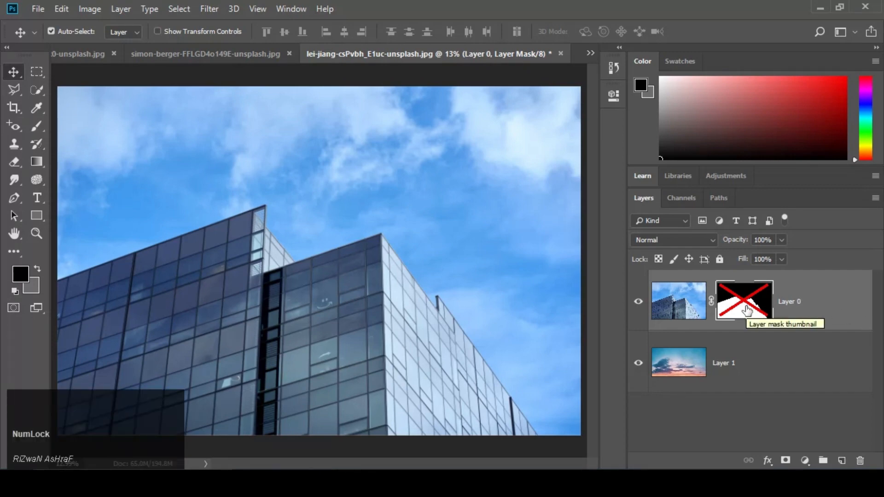
key("shift")
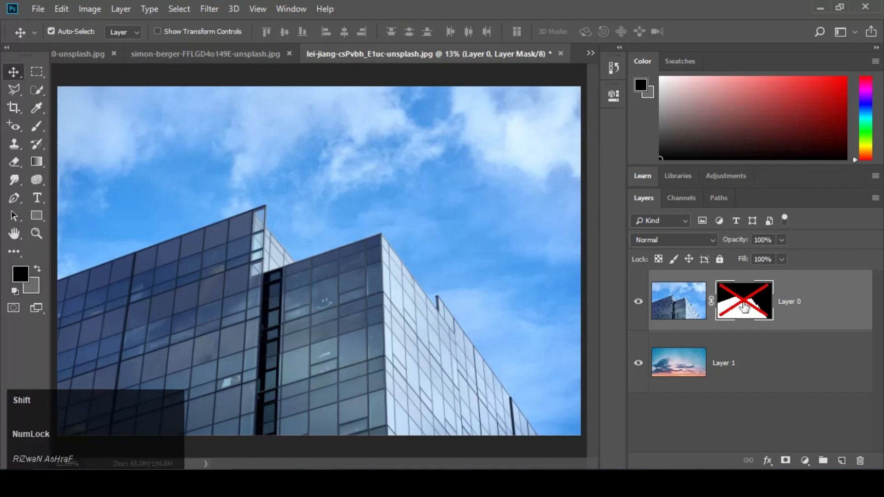
left_click(744, 307, "shift")
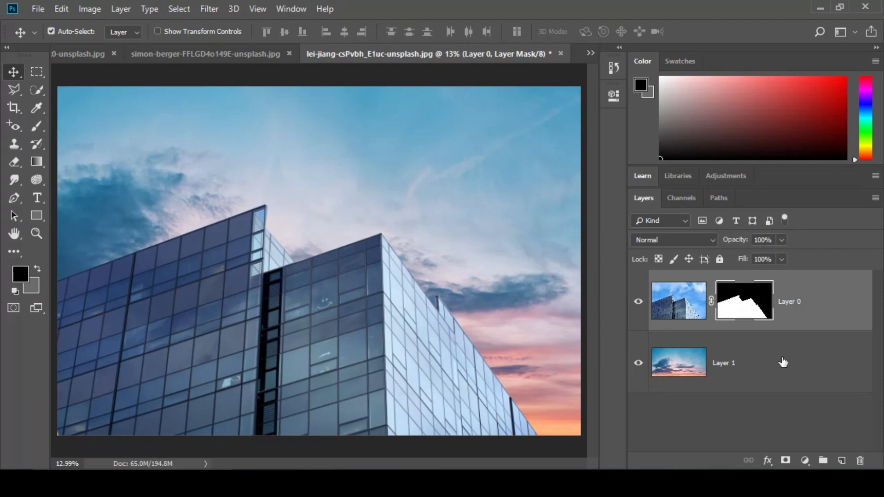
Delete the sunset sky layer and remove the building layer's mask without applying it.
left_click_drag(783, 362, 860, 461)
left_click(690, 304)
left_click_drag(744, 300, 859, 461)
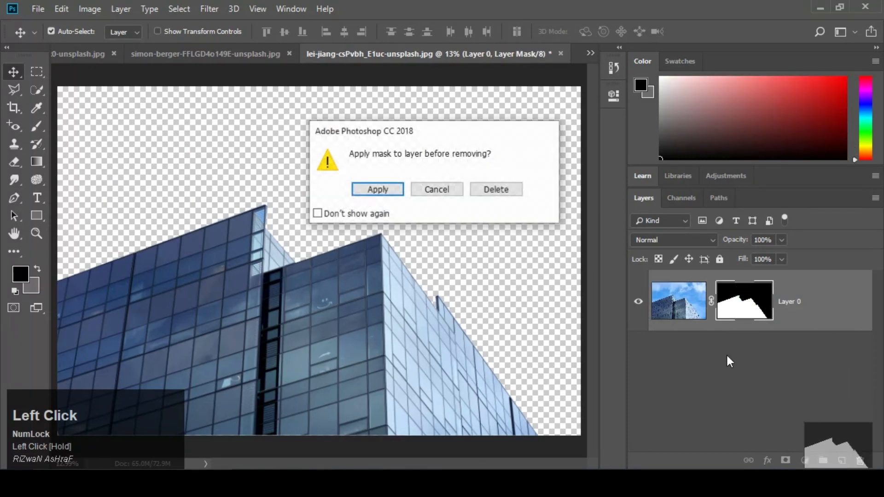
left_click(499, 187)
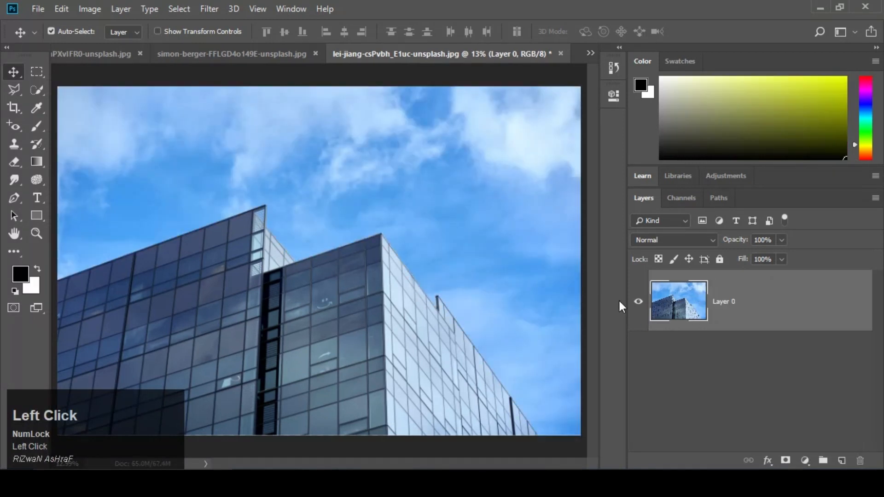
left_click(14, 91)
left_click(56, 280)
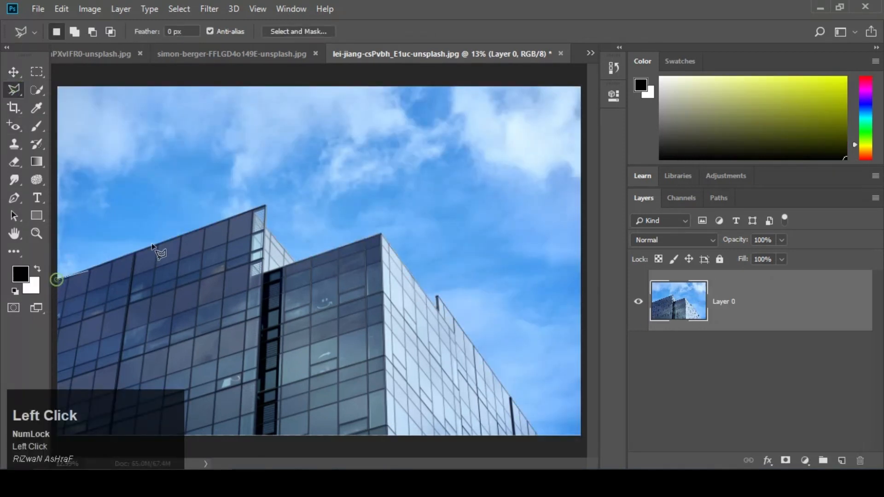
key("ctrl+z")
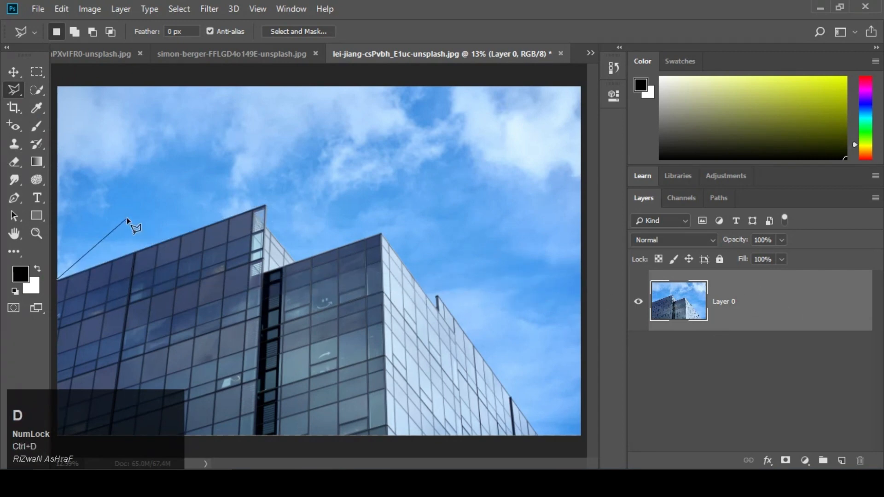
key("v")
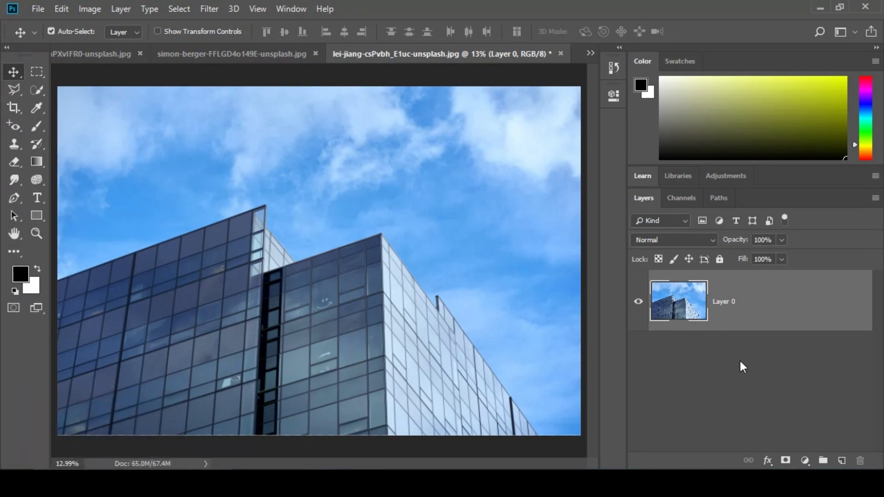
Add a white reveal-all layer mask to the building layer and delete that mask without applying it.
left_click(785, 461)
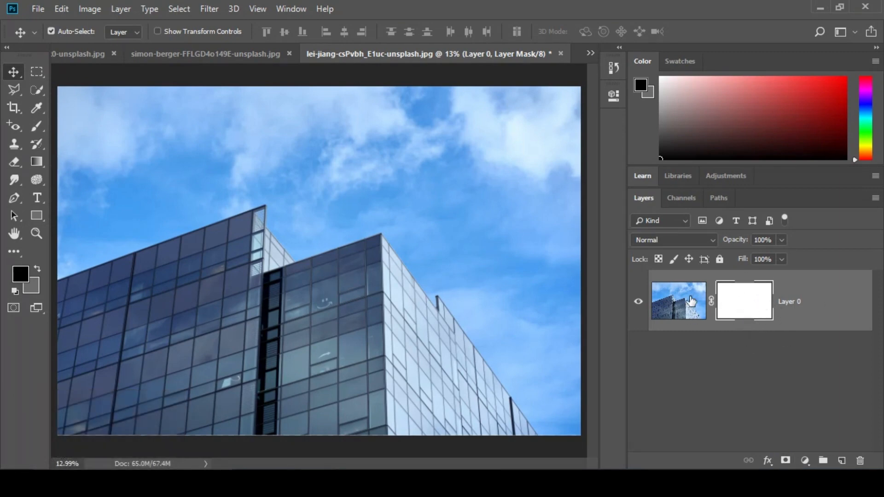
left_click(756, 318, "ctrl")
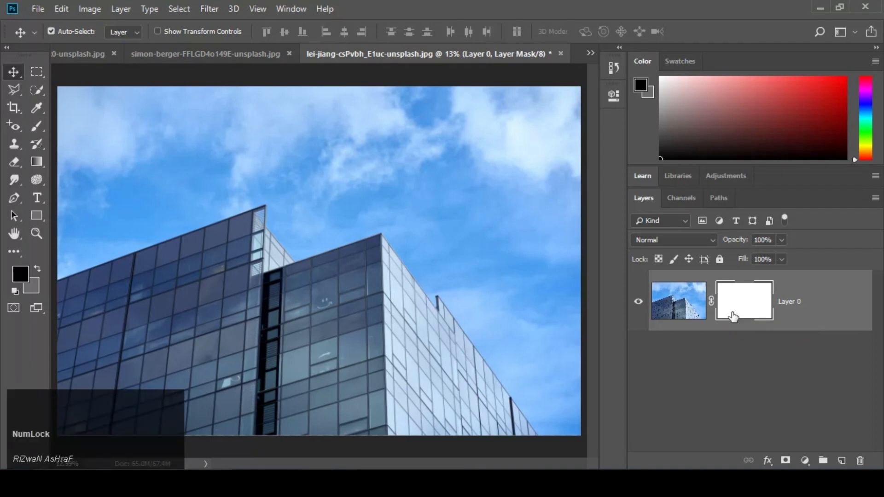
left_click_drag(733, 316, 859, 460)
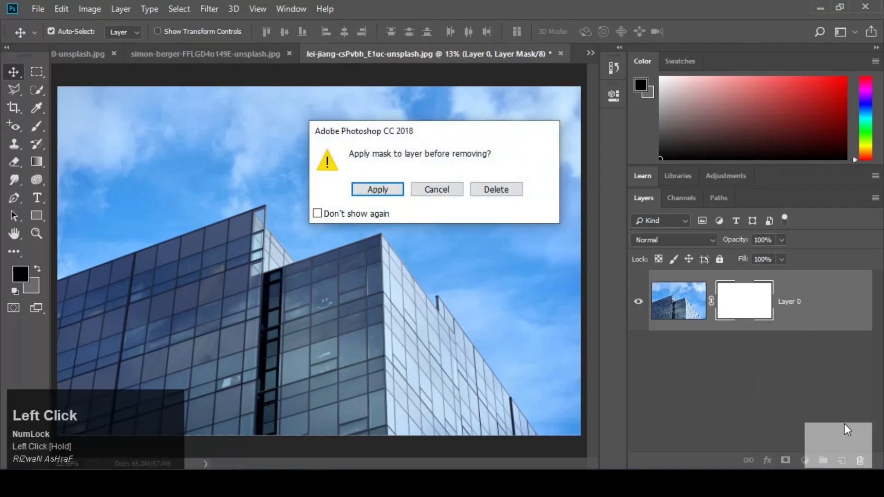
left_click(503, 187)
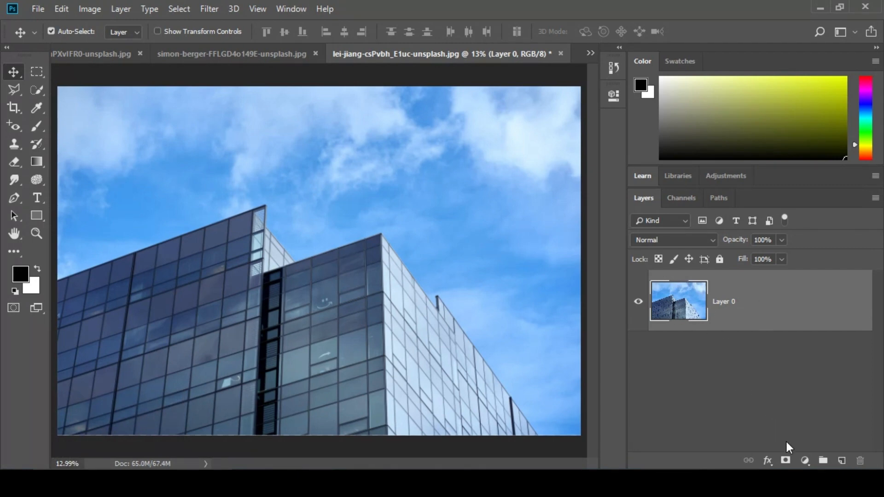
Add a black hide-all layer mask to the building layer and set the foreground colour to near-white (#fdfffd).
key("alt")
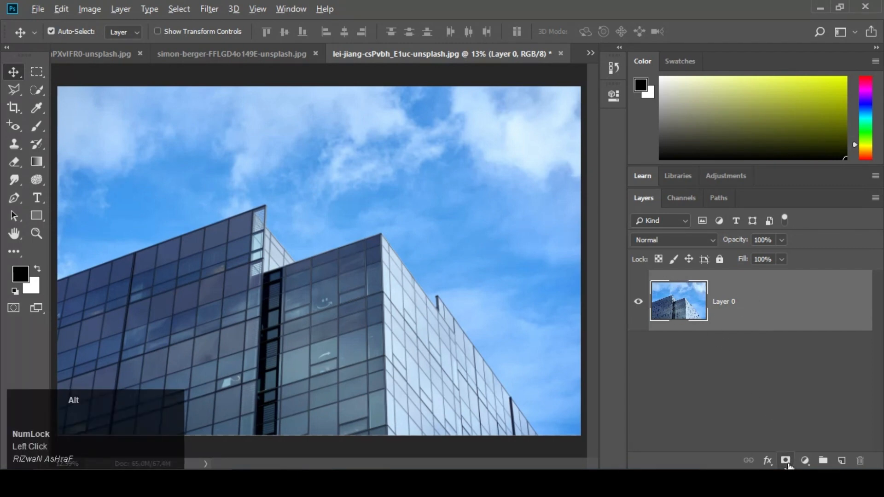
left_click(786, 462, "alt")
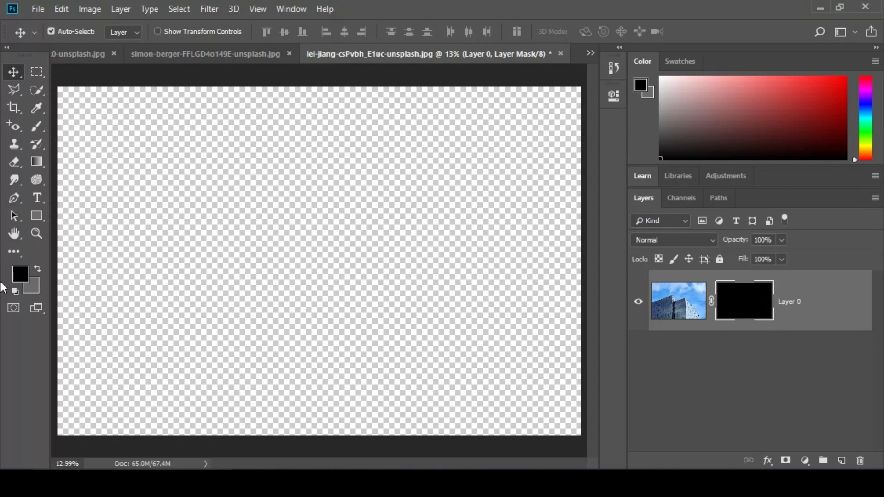
left_click(43, 269)
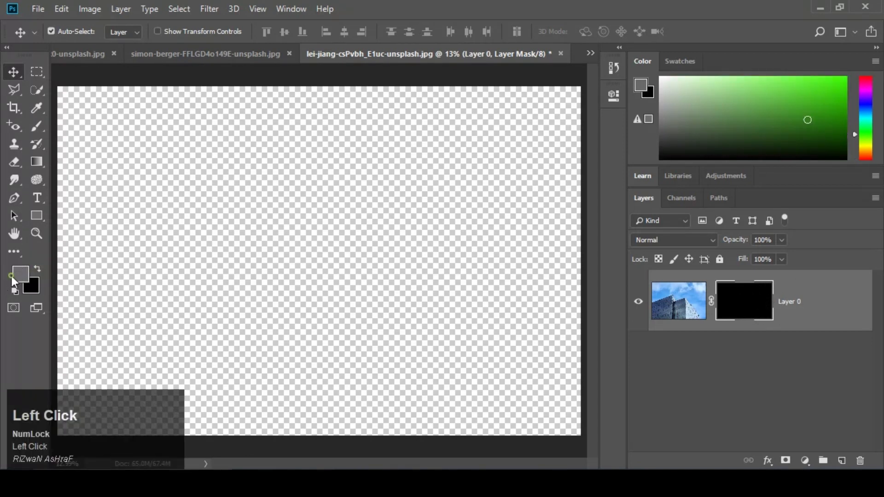
left_click(24, 278)
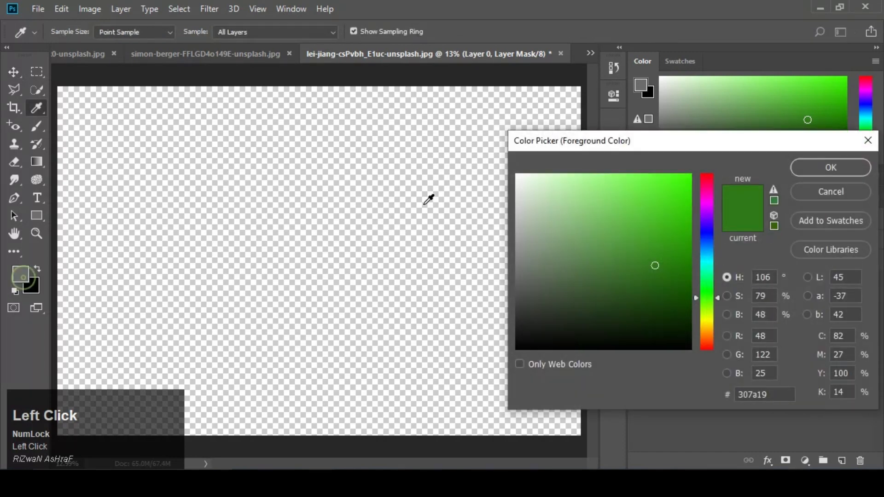
left_click_drag(523, 203, 518, 175)
left_click(820, 169)
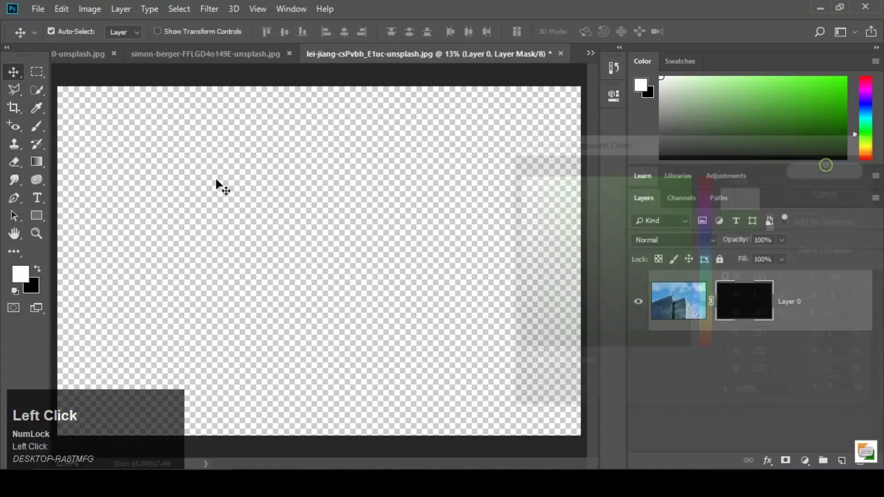
Set the Brush size to 1000 px, try a short stroke on the mask over the building's lower left part, and undo it.
left_click(37, 125)
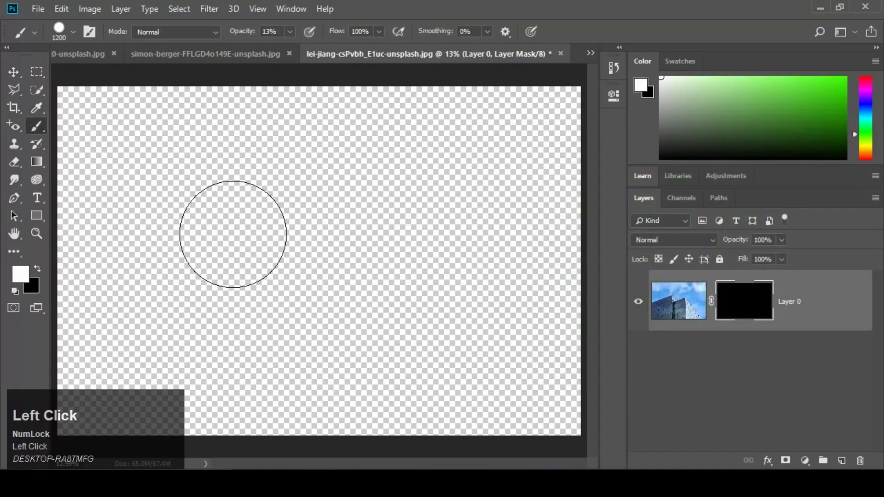
key("bracketleft")
key("bracketleft")
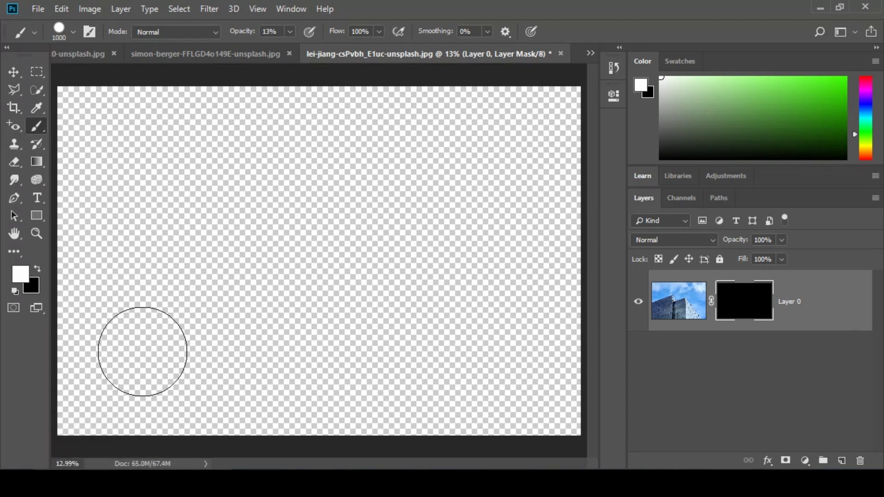
mouse_move(142, 349)
left_mouse_down()
mouse_move(241, 327)
mouse_move(118, 388)
mouse_move(142, 341)
mouse_move(167, 322)
left_mouse_up()
key("ctrl+z")
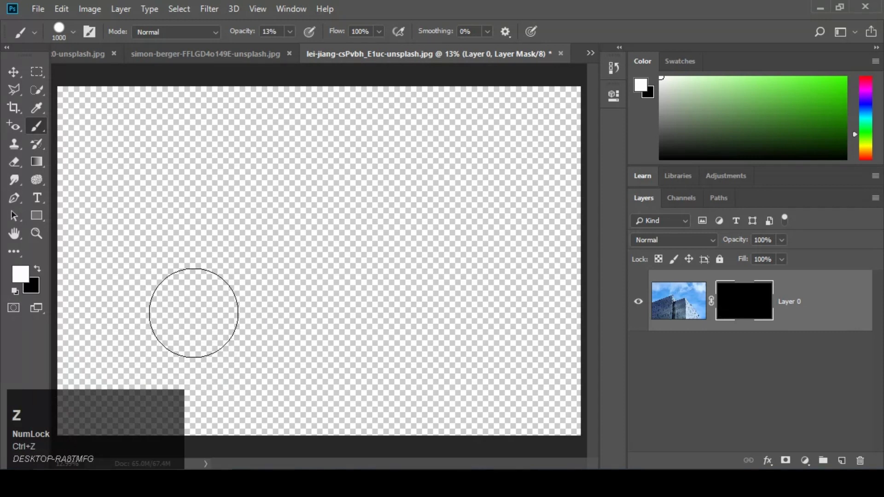
Try revealing the building with a broad white brush stroke at 13% opacity on the black mask, and undo the stroke.
right_click(186, 291)
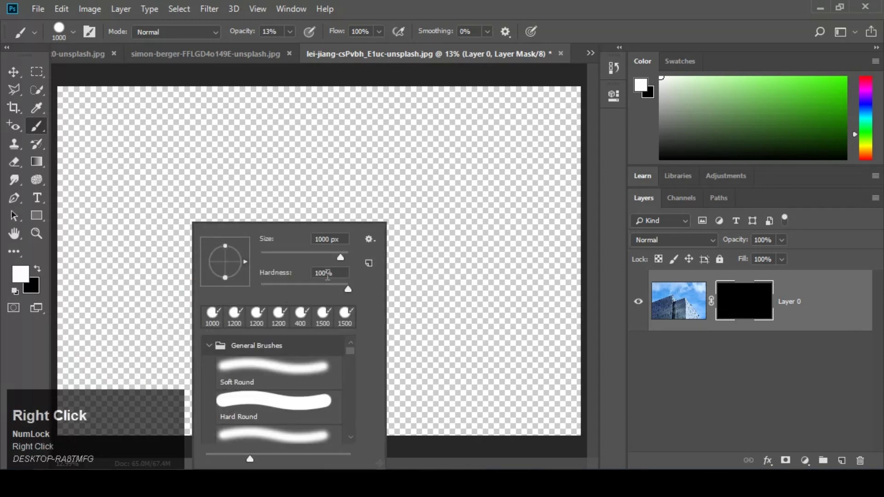
left_click(158, 292)
mouse_move(147, 304)
left_mouse_down()
mouse_move(138, 315)
mouse_move(250, 272)
mouse_move(258, 318)
mouse_move(364, 313)
left_mouse_up()
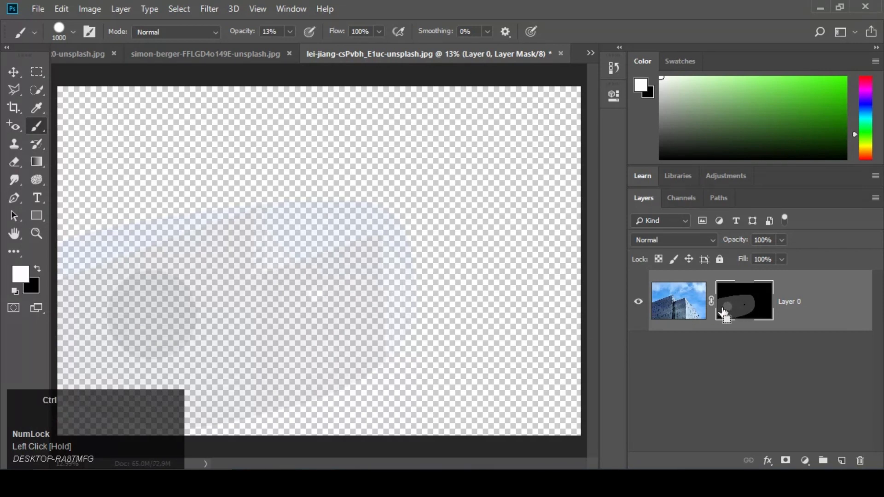
key("ctrl+z")
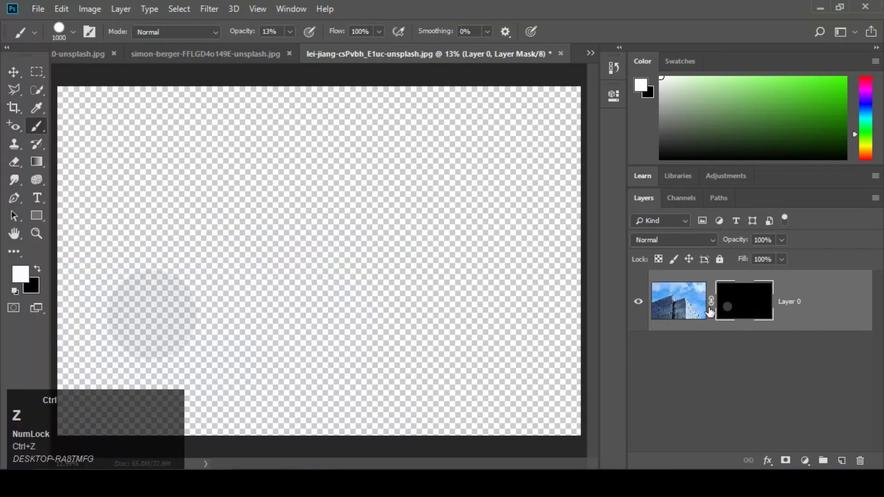
key("ctrl+z")
key("ctrl+alt+z")
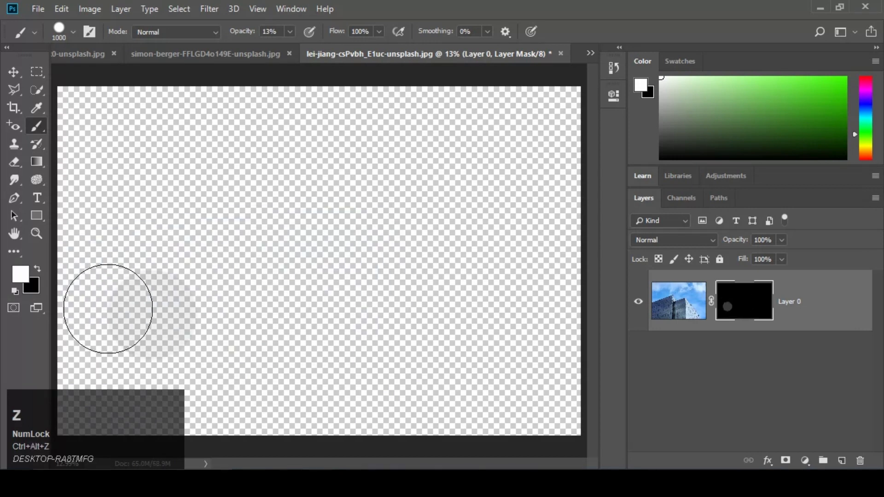
Check the white foreground colour and the brush's blending mode, keeping the mode at Normal.
left_click(18, 276)
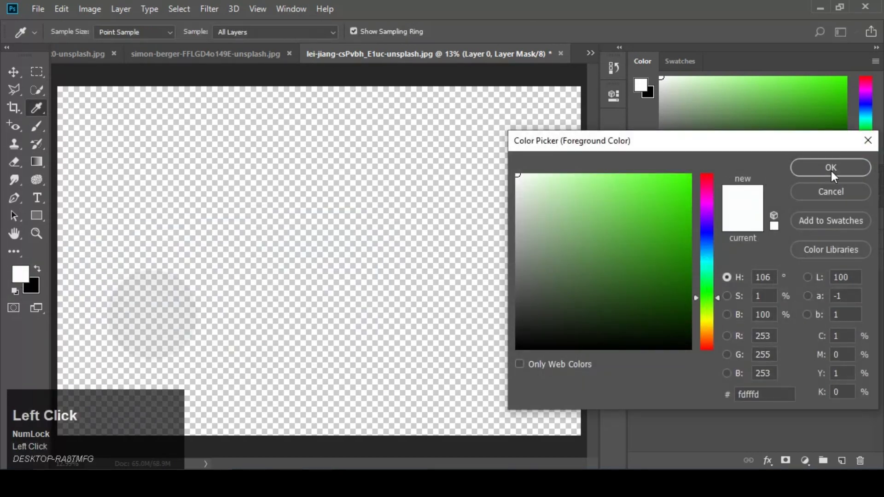
left_click(831, 168)
left_click(197, 34)
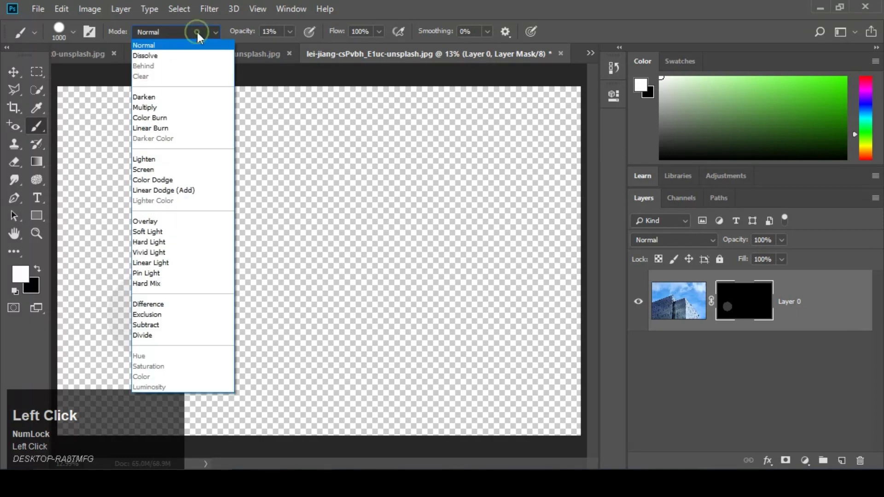
left_click(196, 45)
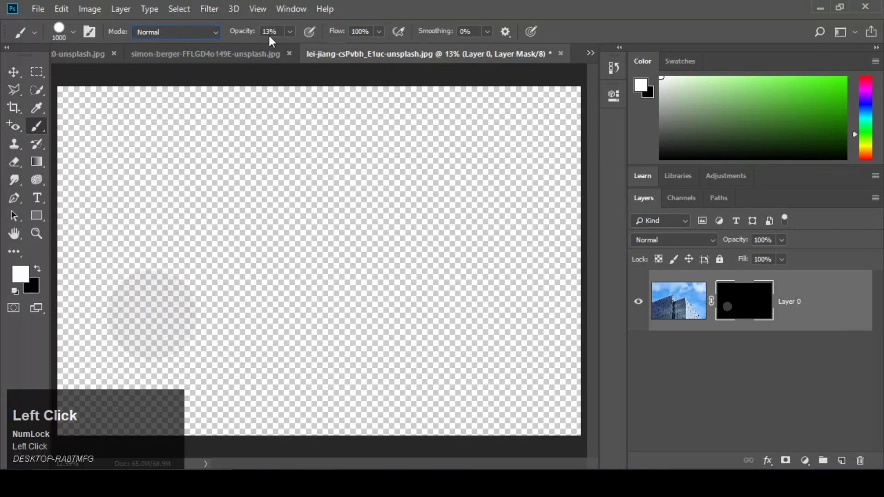
Set the Brush opacity to 100% and paint the whole black layer mask white to reveal the entire building photo.
left_click_drag(290, 31, 346, 47)
mouse_move(158, 321)
left_mouse_down()
mouse_move(136, 360)
mouse_move(136, 410)
mouse_move(112, 398)
mouse_move(71, 403)
left_mouse_up()
mouse_move(299, 319)
left_mouse_down()
mouse_move(304, 382)
mouse_move(369, 396)
mouse_move(456, 396)
left_mouse_up()
mouse_move(192, 403)
left_mouse_down()
mouse_move(482, 408)
mouse_move(468, 348)
mouse_move(432, 298)
mouse_move(363, 321)
mouse_move(424, 358)
mouse_move(210, 283)
mouse_move(76, 259)
mouse_move(246, 255)
mouse_move(456, 267)
mouse_move(493, 316)
mouse_move(524, 437)
mouse_move(575, 375)
mouse_move(524, 273)
mouse_move(481, 271)
mouse_move(601, 259)
mouse_move(50, 257)
mouse_move(589, 207)
left_mouse_up()
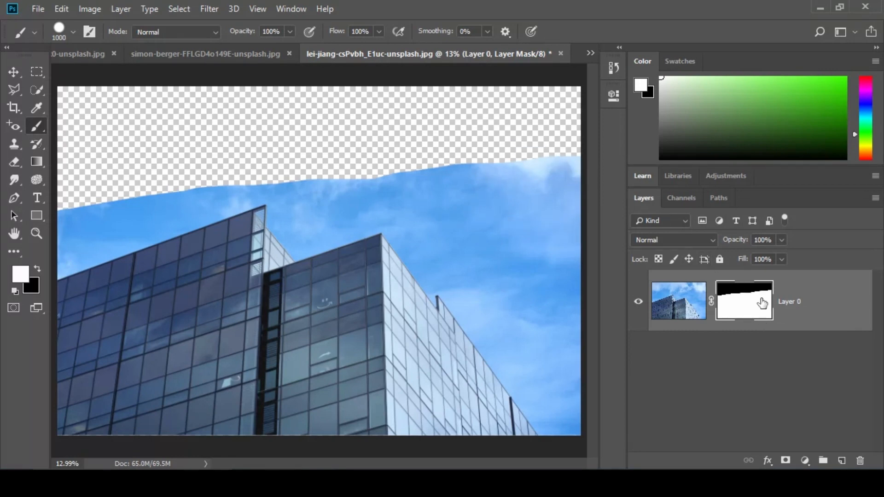
mouse_move(542, 122)
left_mouse_down()
mouse_move(446, 123)
mouse_move(122, 166)
mouse_move(352, 117)
mouse_move(113, 114)
mouse_move(83, 150)
mouse_move(112, 162)
mouse_move(576, 97)
mouse_move(544, 395)
mouse_move(582, 350)
mouse_move(589, 285)
left_mouse_up()
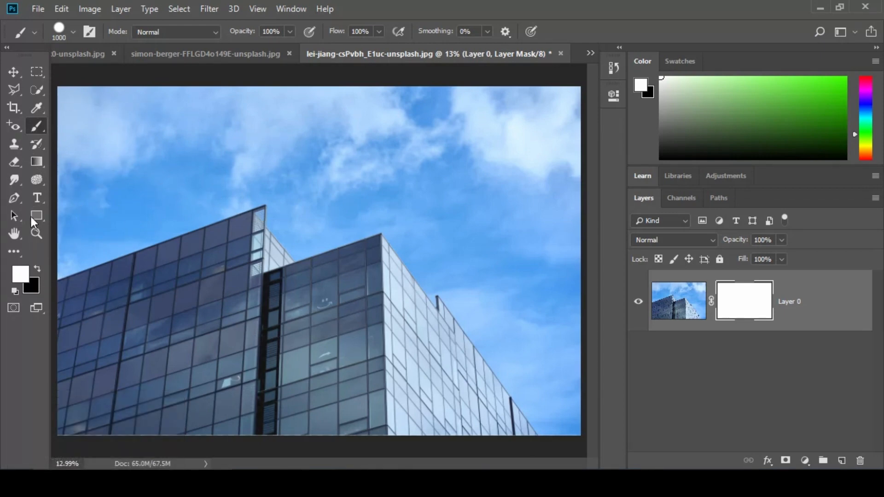
Swap the foreground colour to black and paint separate round patches on the mask, hiding the photo's four corners, left-centre area and lower middle.
left_click(37, 268)
mouse_move(536, 150)
left_mouse_down()
mouse_move(583, 161)
mouse_move(526, 117)
mouse_move(498, 169)
mouse_move(585, 86)
mouse_move(477, 137)
mouse_move(484, 108)
left_mouse_up()
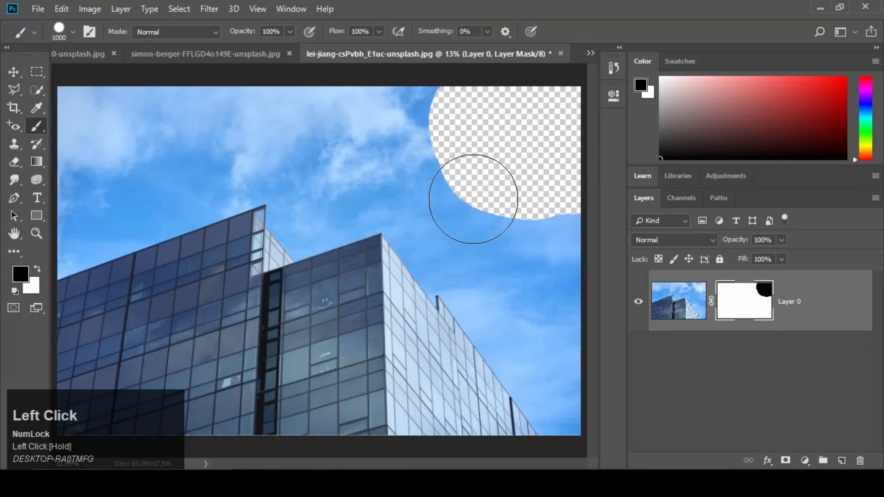
left_click_drag(508, 412, 506, 350)
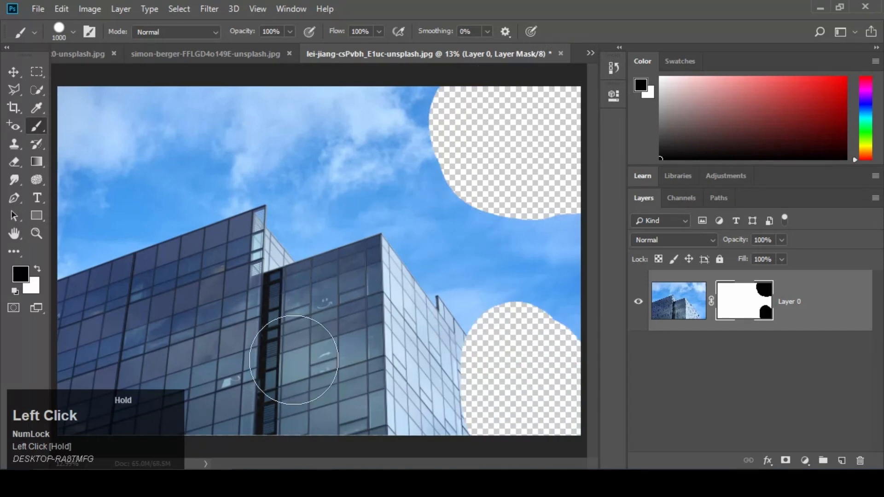
mouse_move(282, 248)
left_mouse_down()
mouse_move(303, 274)
mouse_move(227, 221)
mouse_move(238, 292)
mouse_move(273, 234)
left_mouse_up()
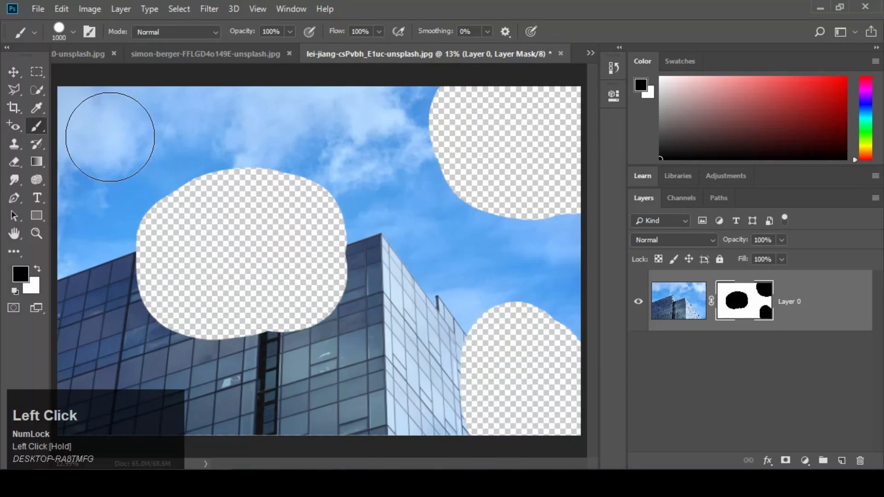
mouse_move(109, 129)
left_mouse_down()
mouse_move(91, 173)
mouse_move(79, 118)
left_mouse_up()
left_click_drag(102, 381, 108, 392)
left_click_drag(116, 428, 125, 368)
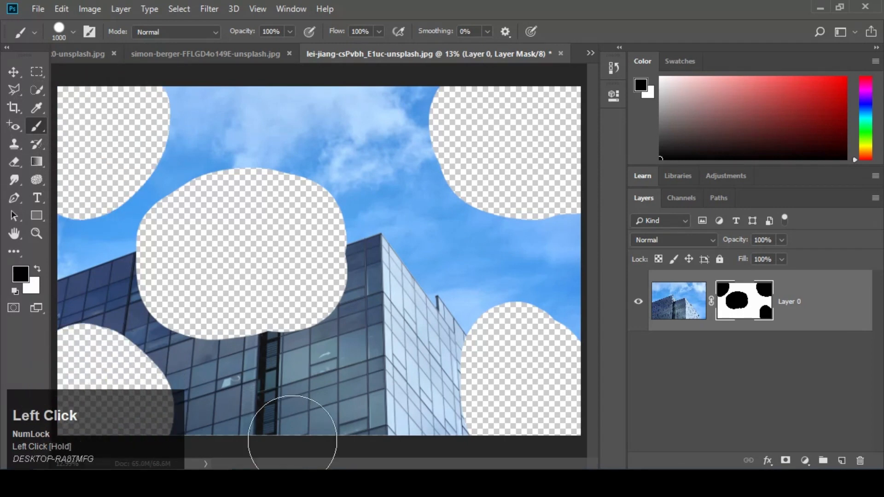
left_click_drag(351, 385, 410, 379)
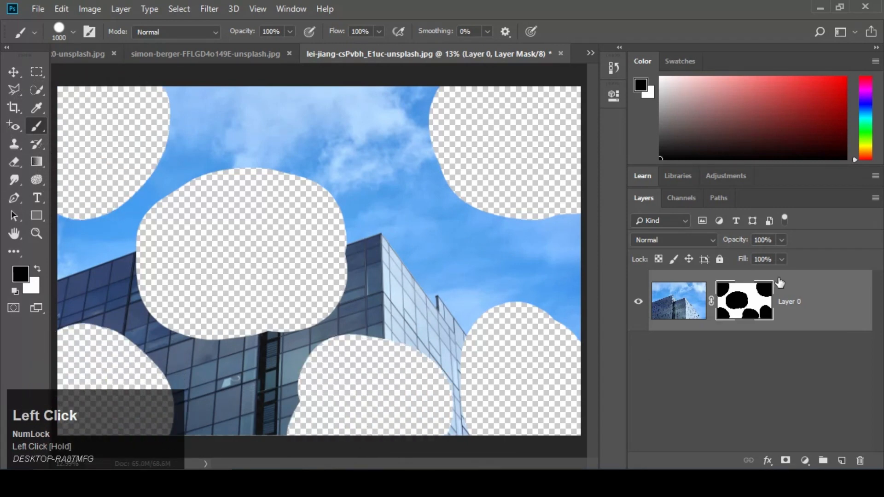